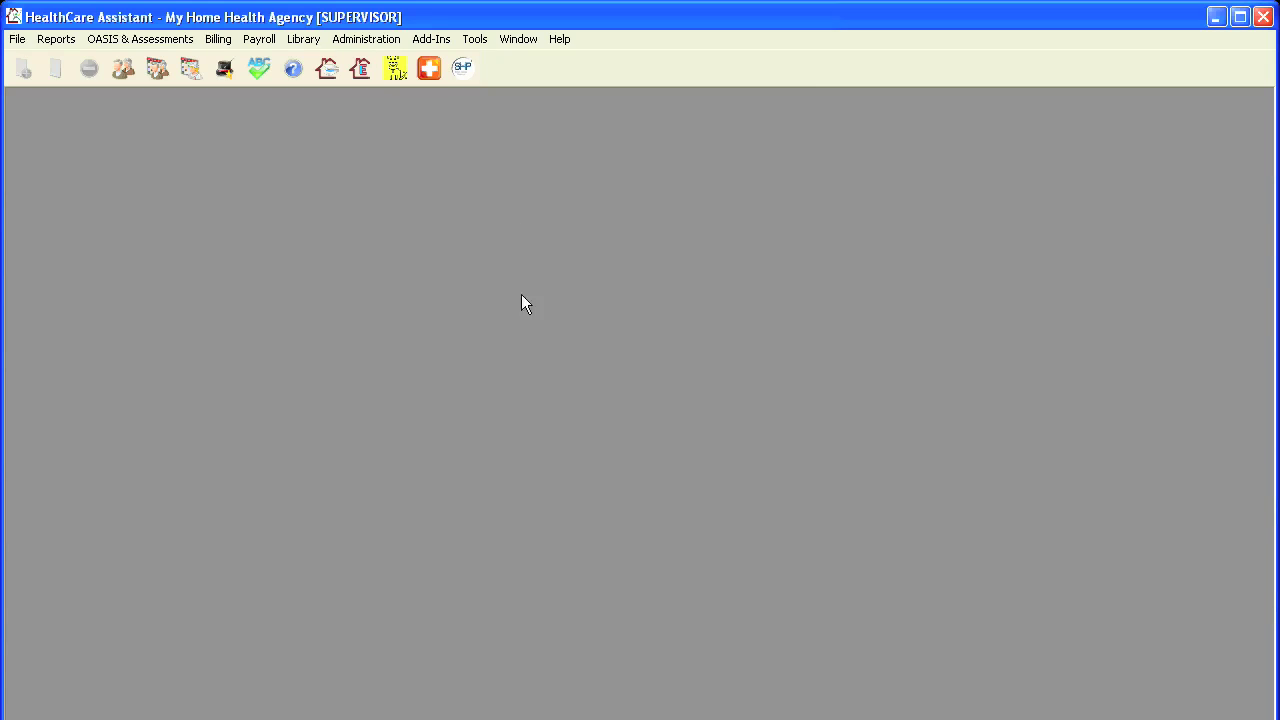
# Open the Chart of Accounts list from the library and filter it by code 551.
pyautogui.click(305, 38)
pyautogui.click(308, 112)
pyautogui.write('551')
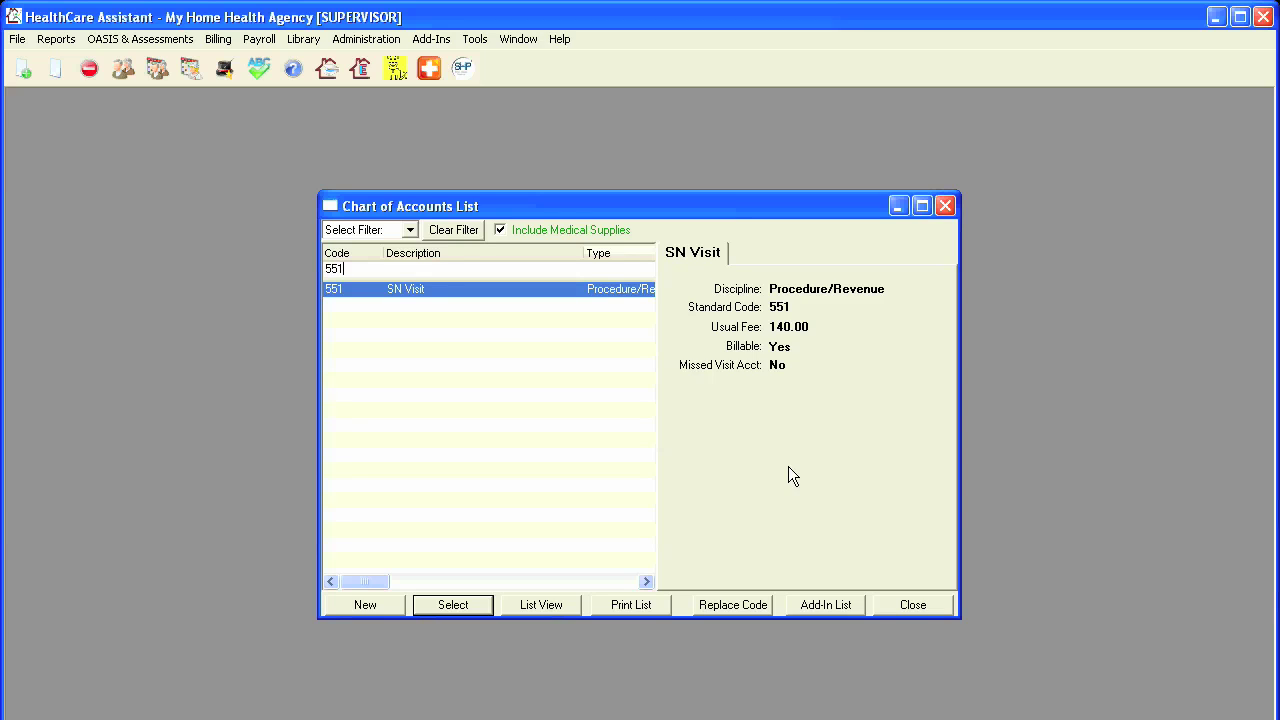
pyautogui.press('Tab')
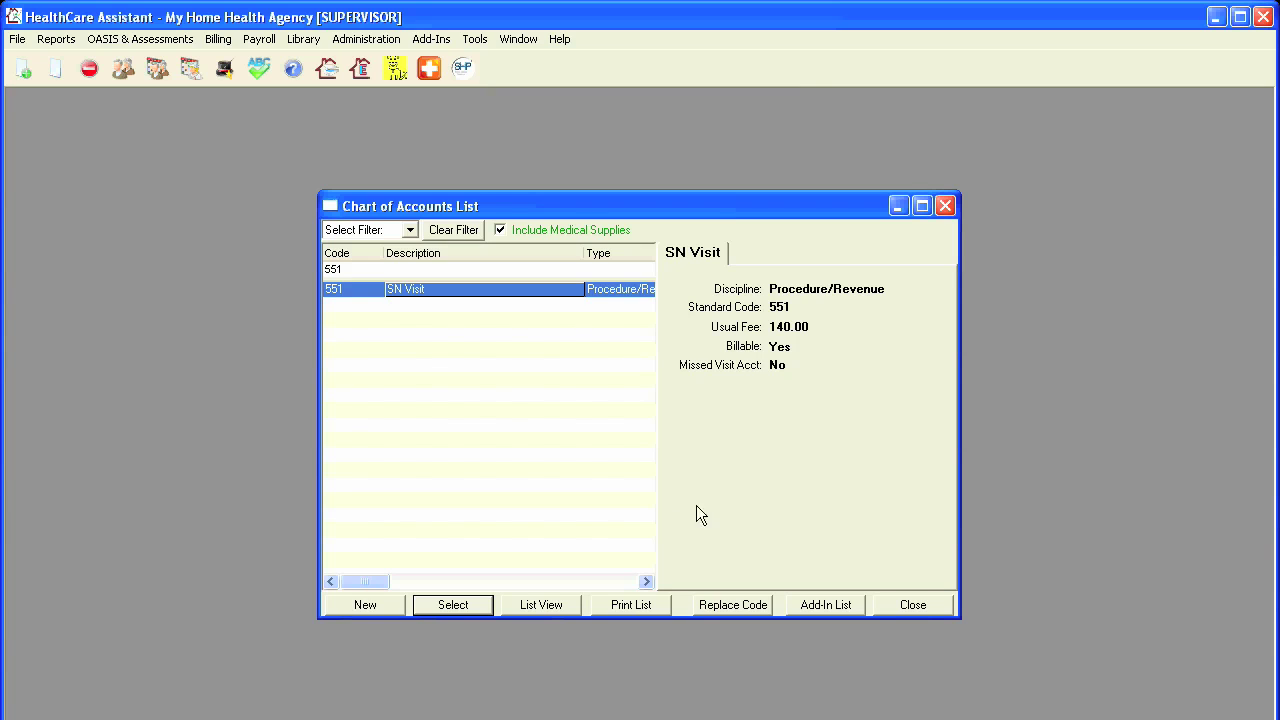
# Create a new account with the manually assigned code 551E.
pyautogui.click(381, 603)
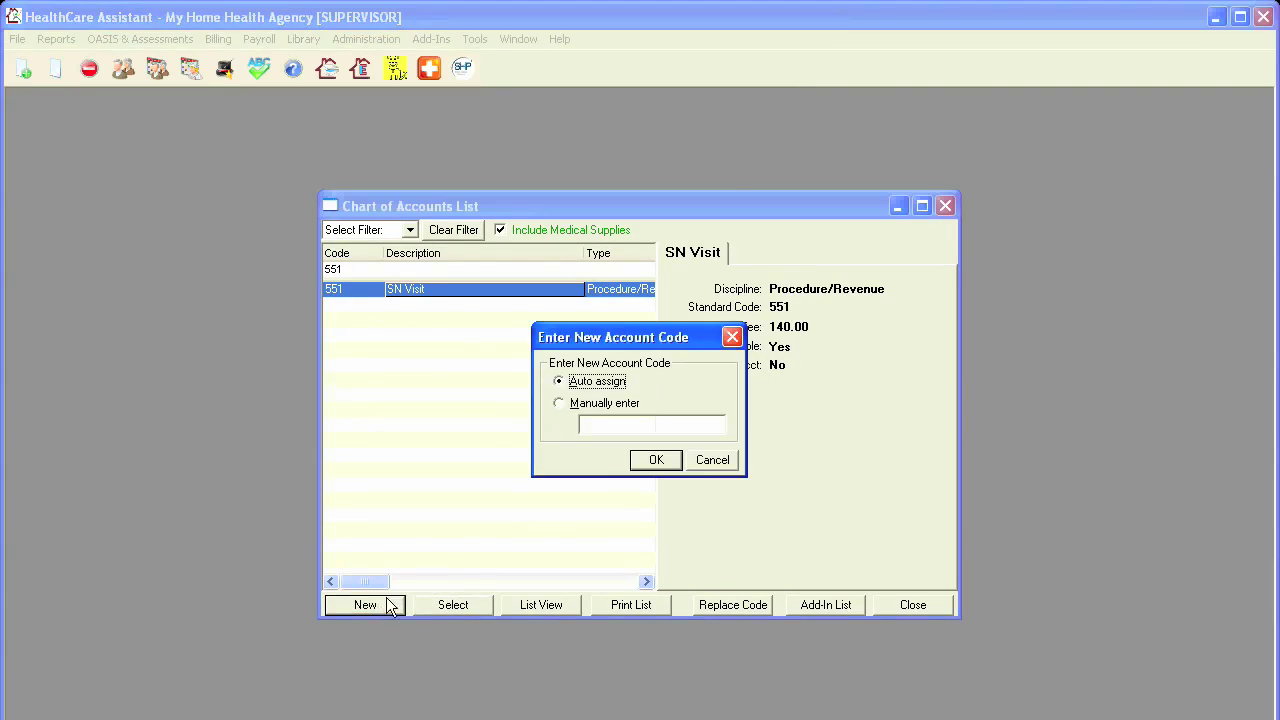
pyautogui.click(558, 404)
pyautogui.write('551E')
pyautogui.click(648, 462)
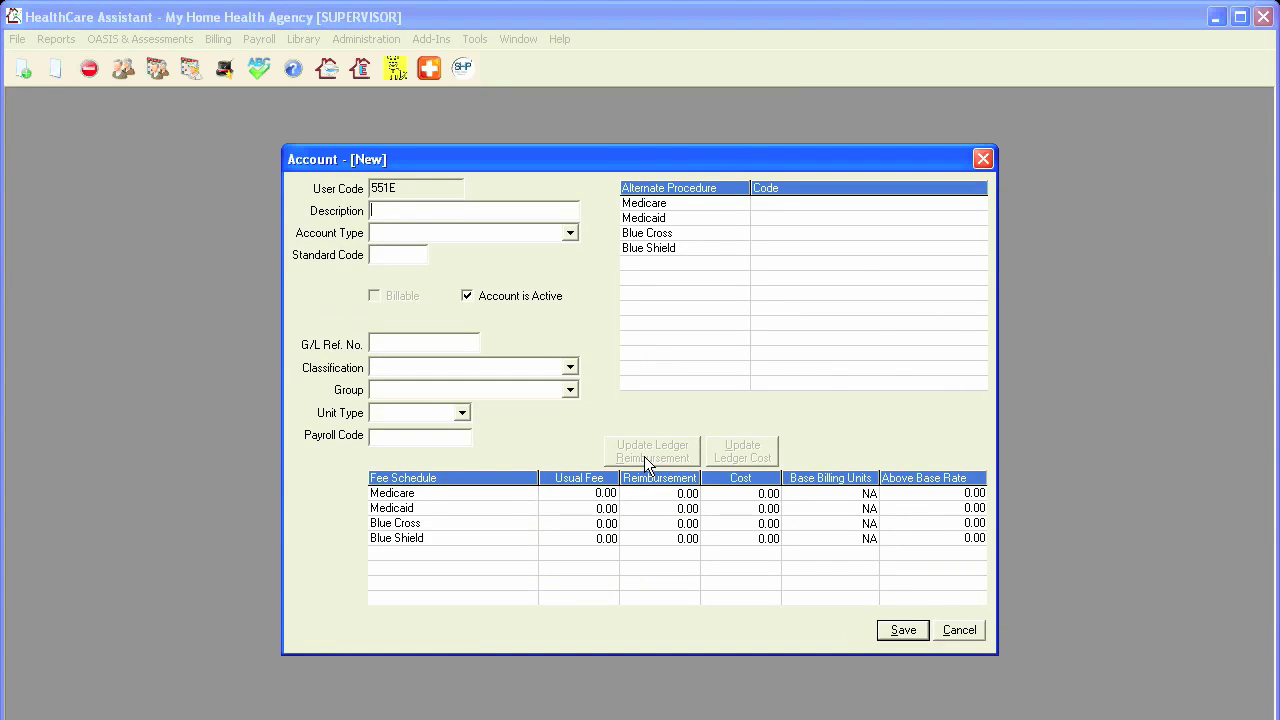
# Describe the account as SN Evaluation, with account type Procedure/Revenue and standard code 551.
pyautogui.write('SN Evaluation')
pyautogui.click(570, 235)
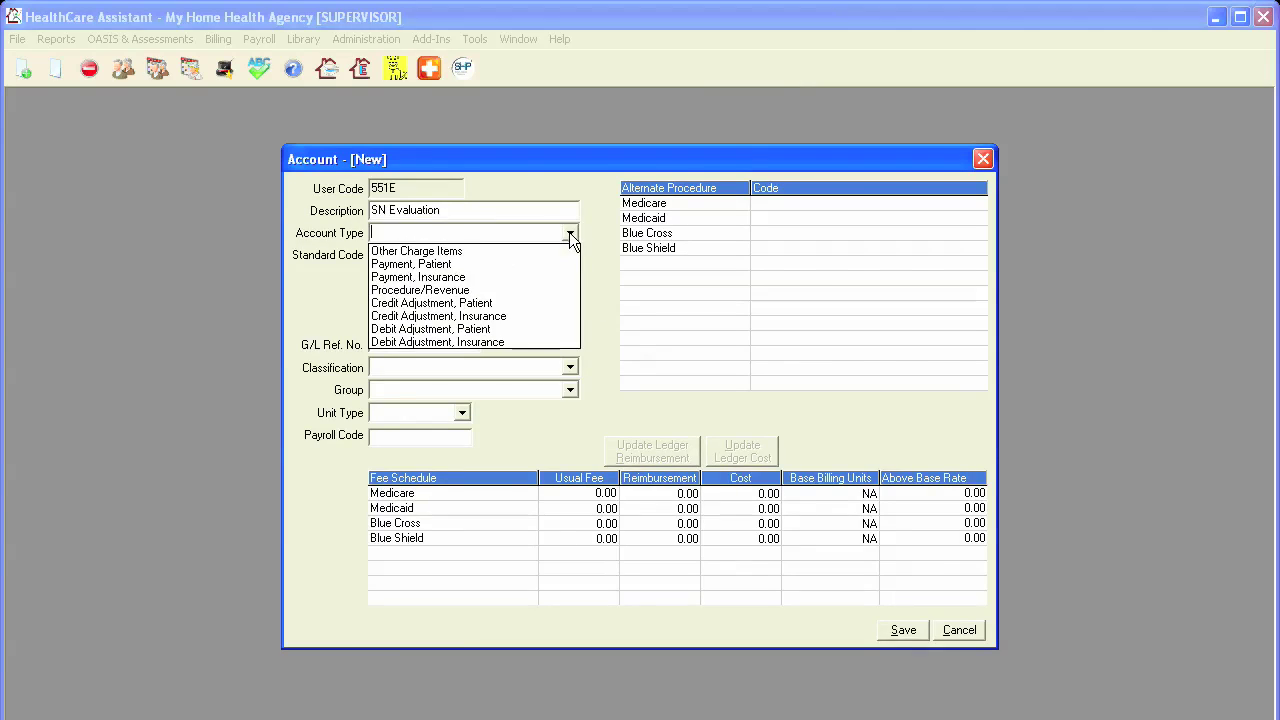
pyautogui.click(547, 289)
pyautogui.click(410, 260)
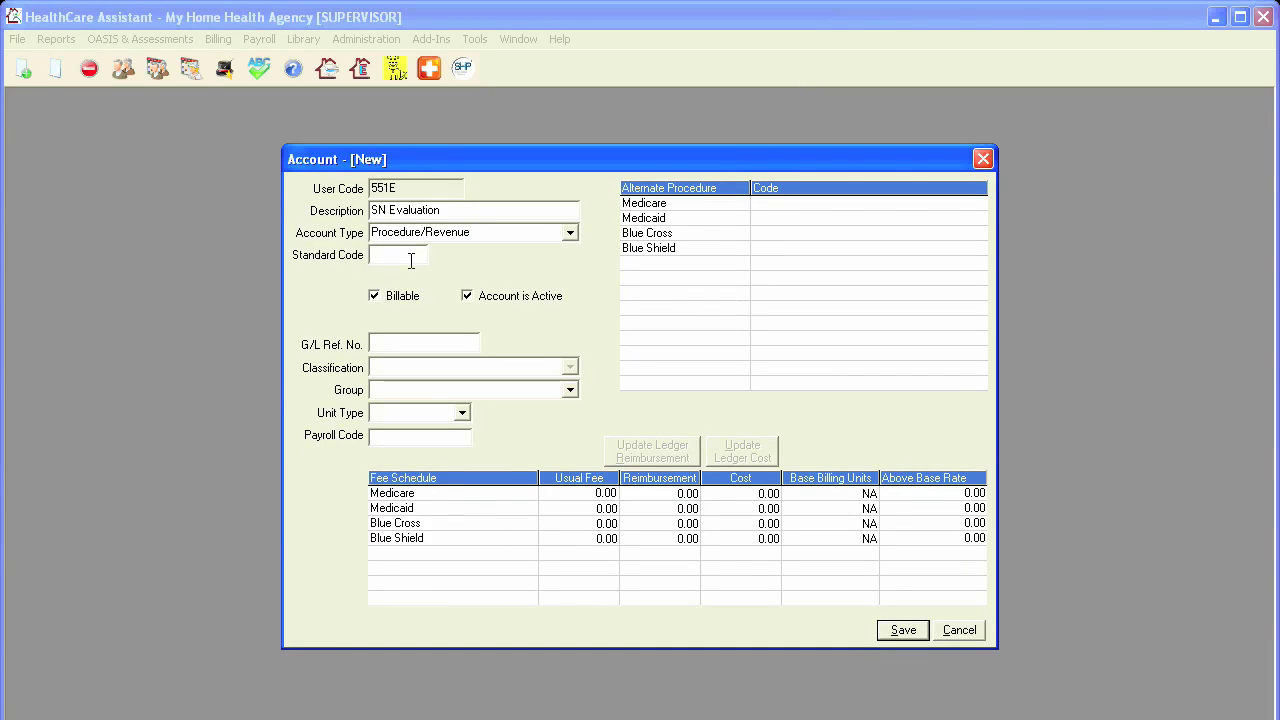
pyautogui.write('551')
# Assign the SN Evaluation account to the Skilled Nursing group and set its unit type to Visits.
pyautogui.click(570, 390)
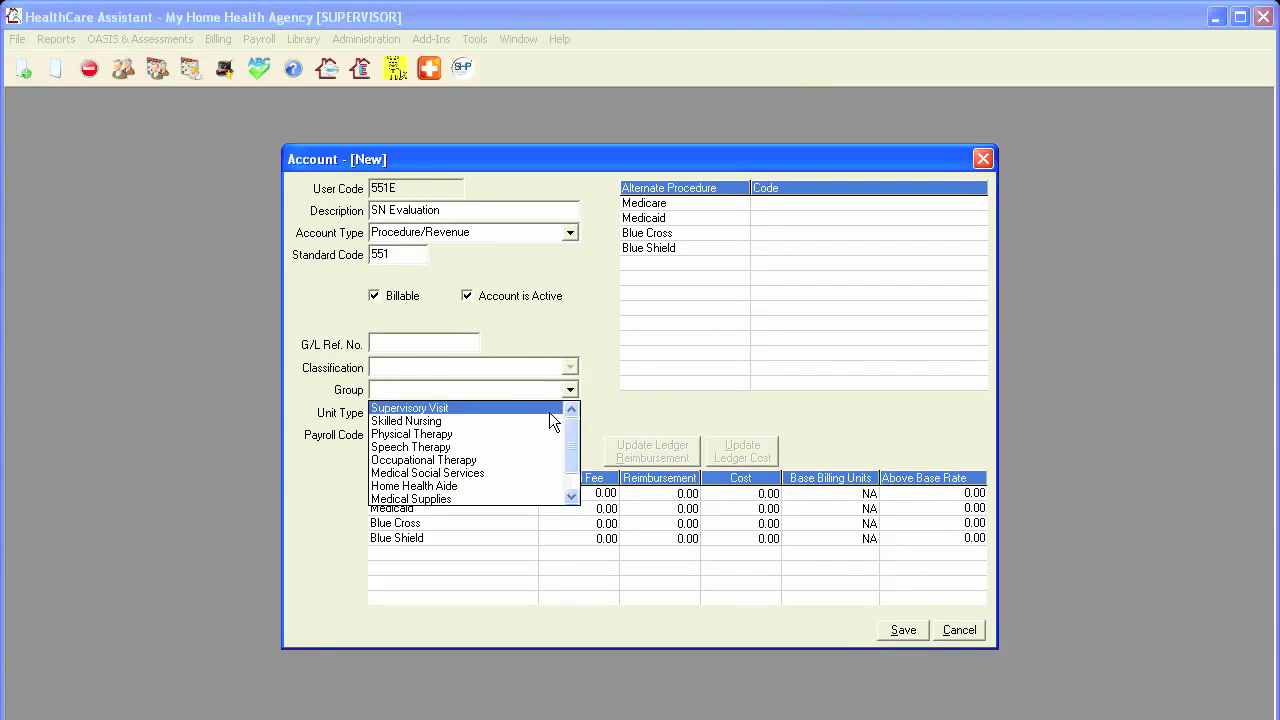
pyautogui.click(552, 421)
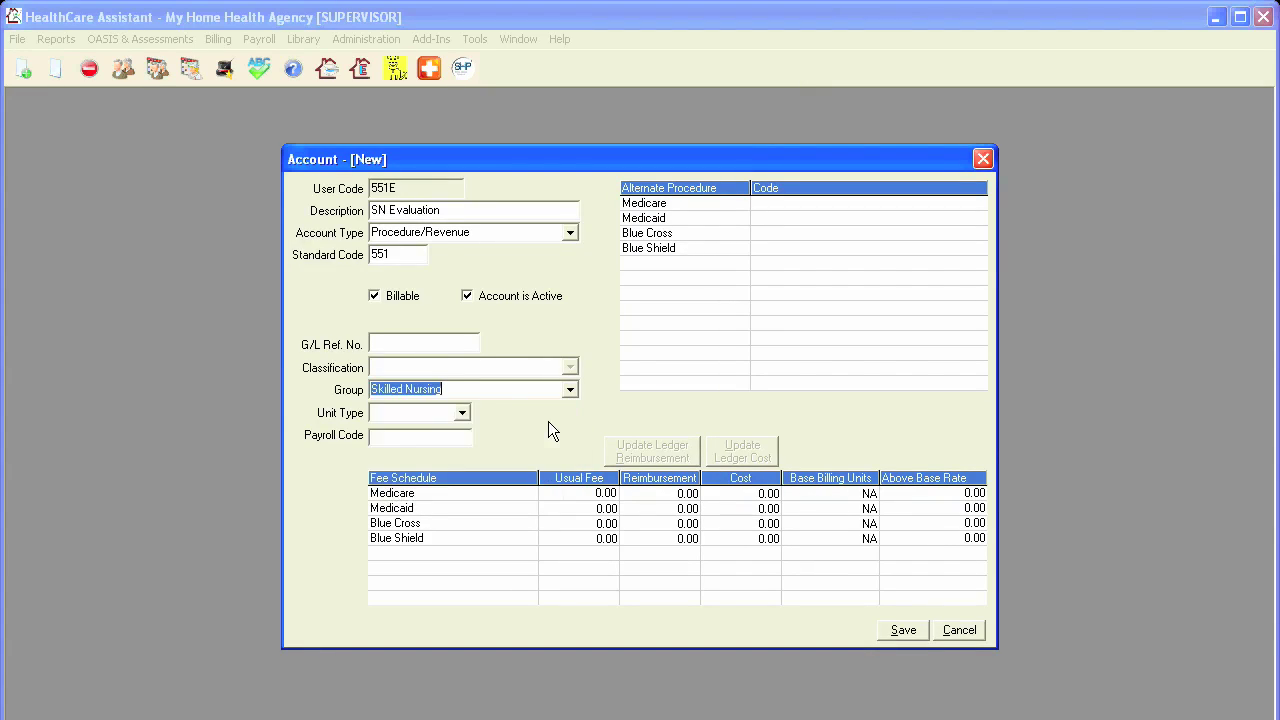
pyautogui.click(465, 413)
pyautogui.click(456, 432)
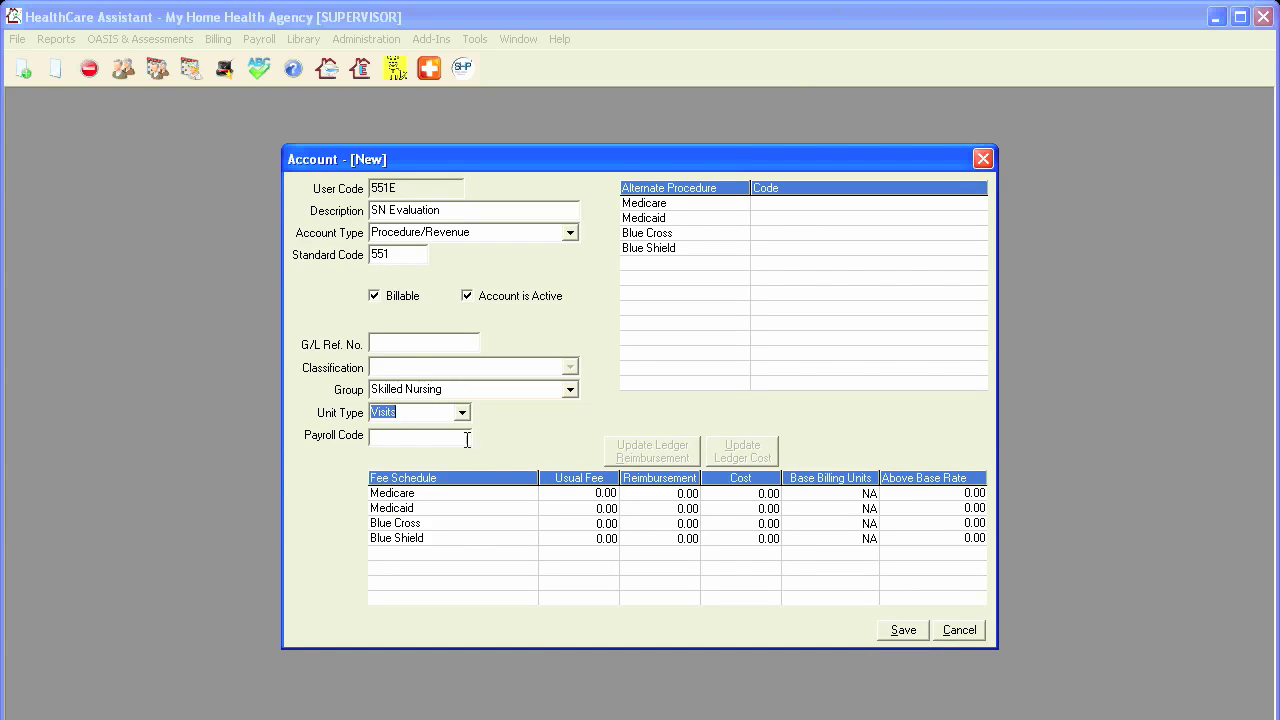
# Set the SN Evaluation account's Medicare usual fee to 140.00 and its Medicare cost to 60.00.
pyautogui.click(569, 497)
pyautogui.write('14')
pyautogui.click(731, 496)
pyautogui.write('60')
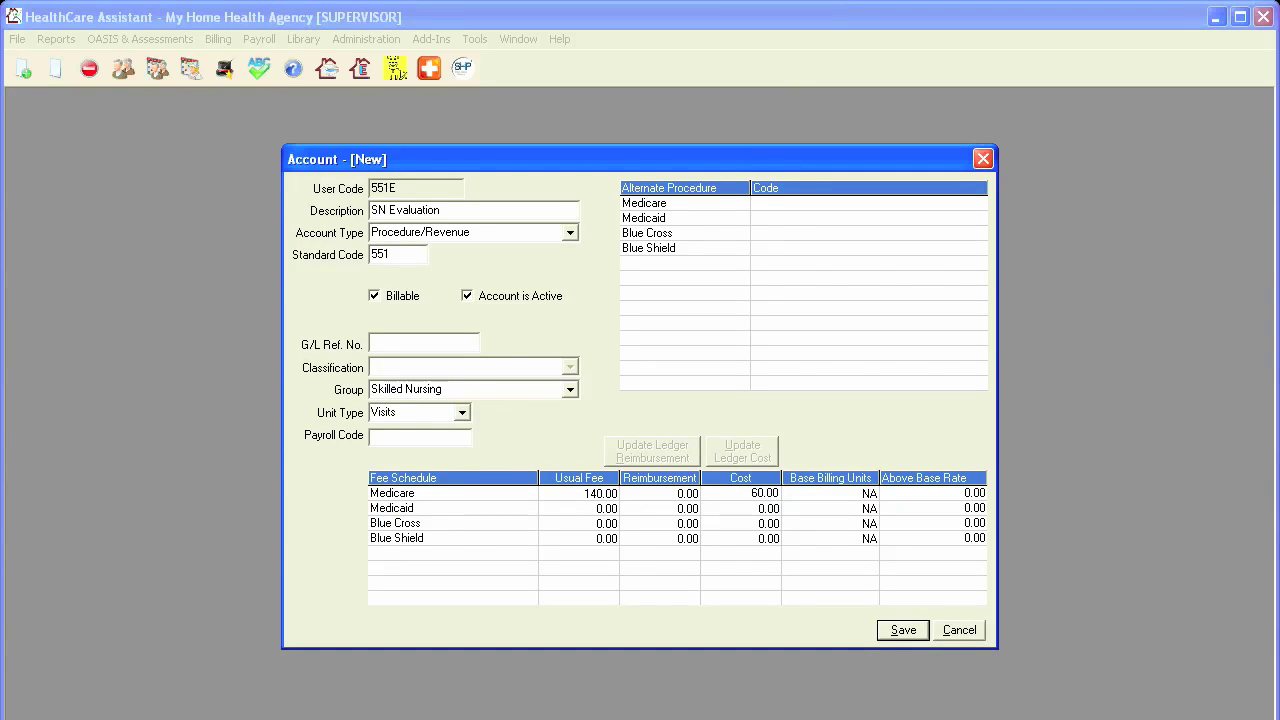
# Enter G0154 as the Medicare alternate procedure code and save the SN Evaluation account.
pyautogui.click(772, 207)
pyautogui.write('G0154')
pyautogui.click(901, 630)
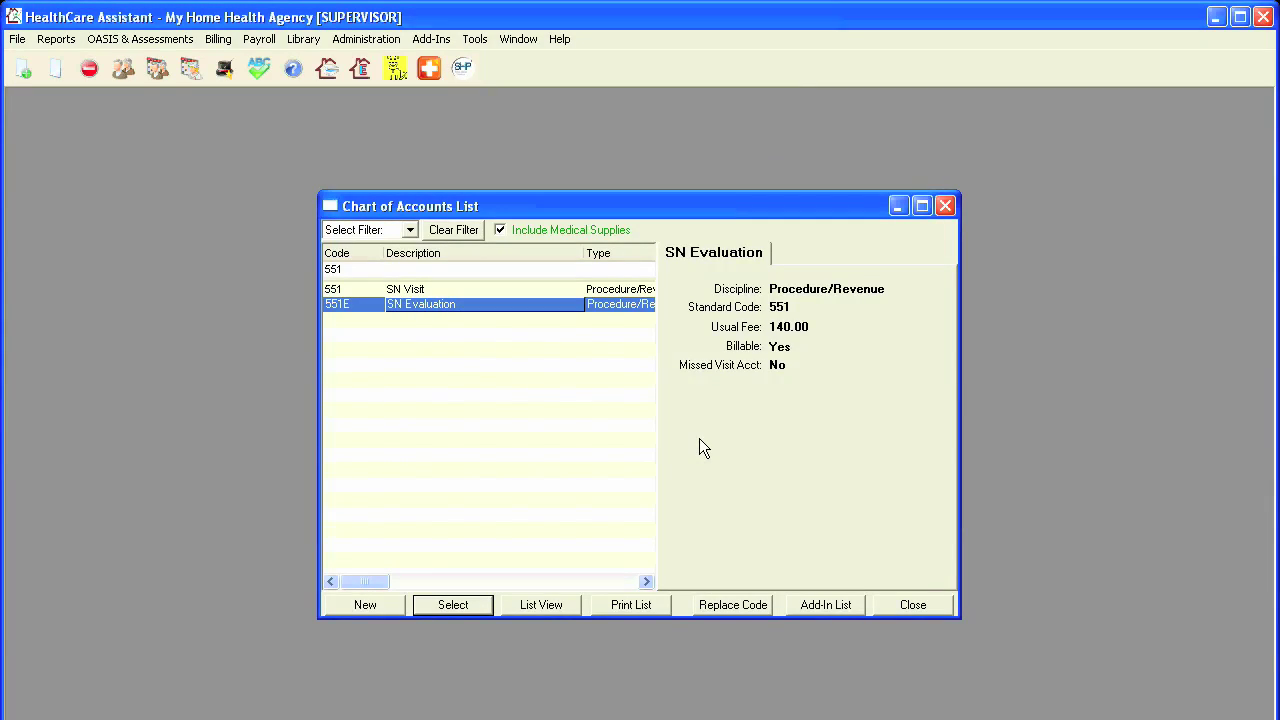
# Create another account with the manually assigned code 551DC.
pyautogui.click(379, 602)
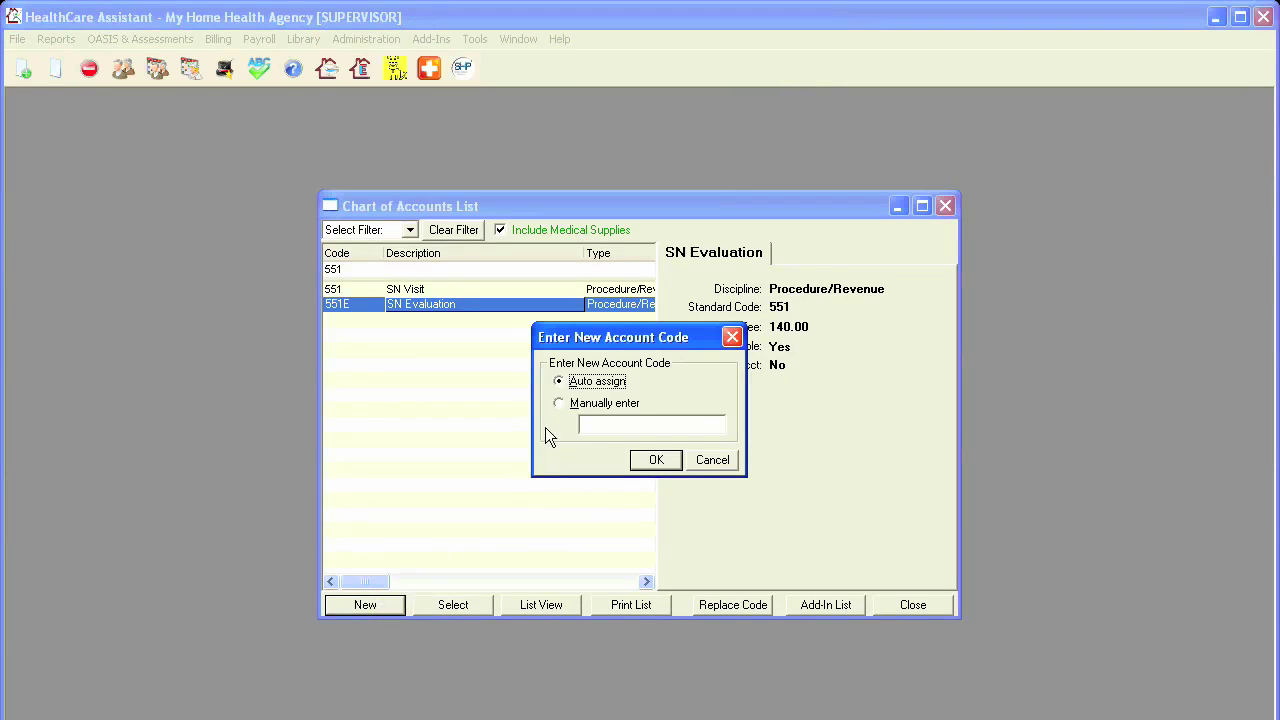
pyautogui.click(559, 405)
pyautogui.click(598, 428)
pyautogui.write('551DC')
pyautogui.click(656, 460)
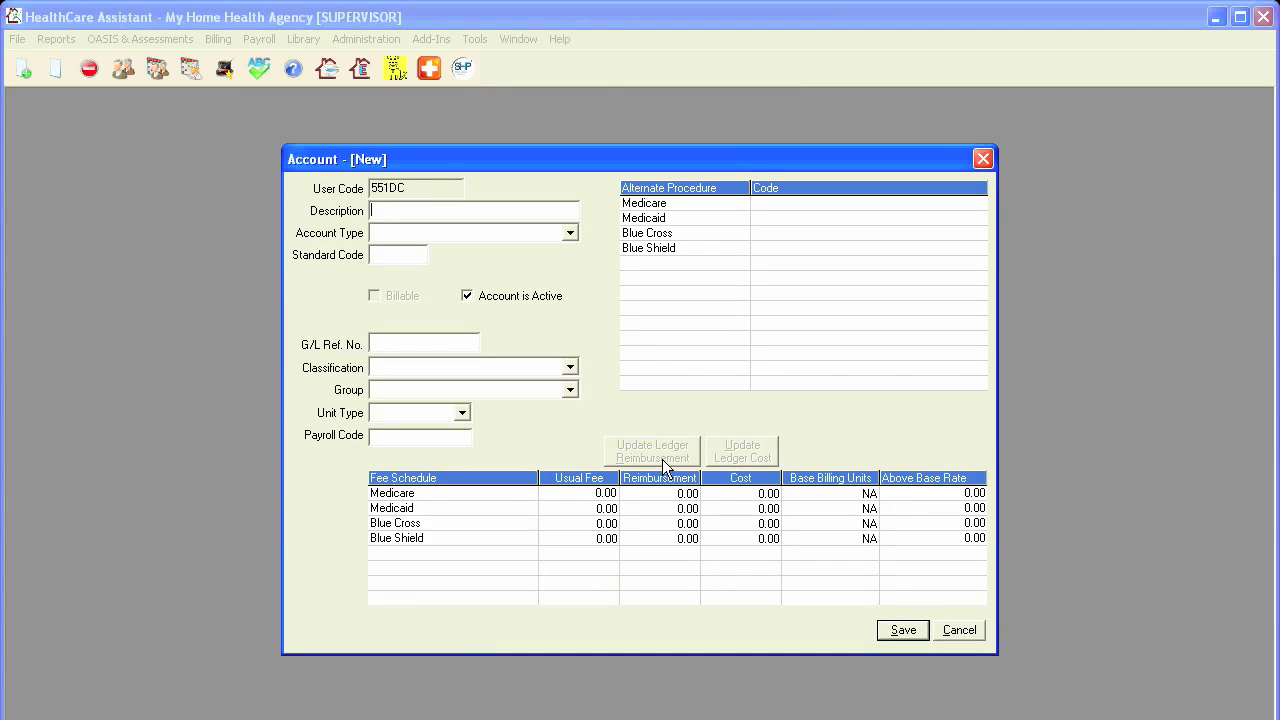
# Describe the account as SN Discharge, with account type Procedure/Revenue and standard code 551.
pyautogui.write('SN Discharge')
pyautogui.click(570, 232)
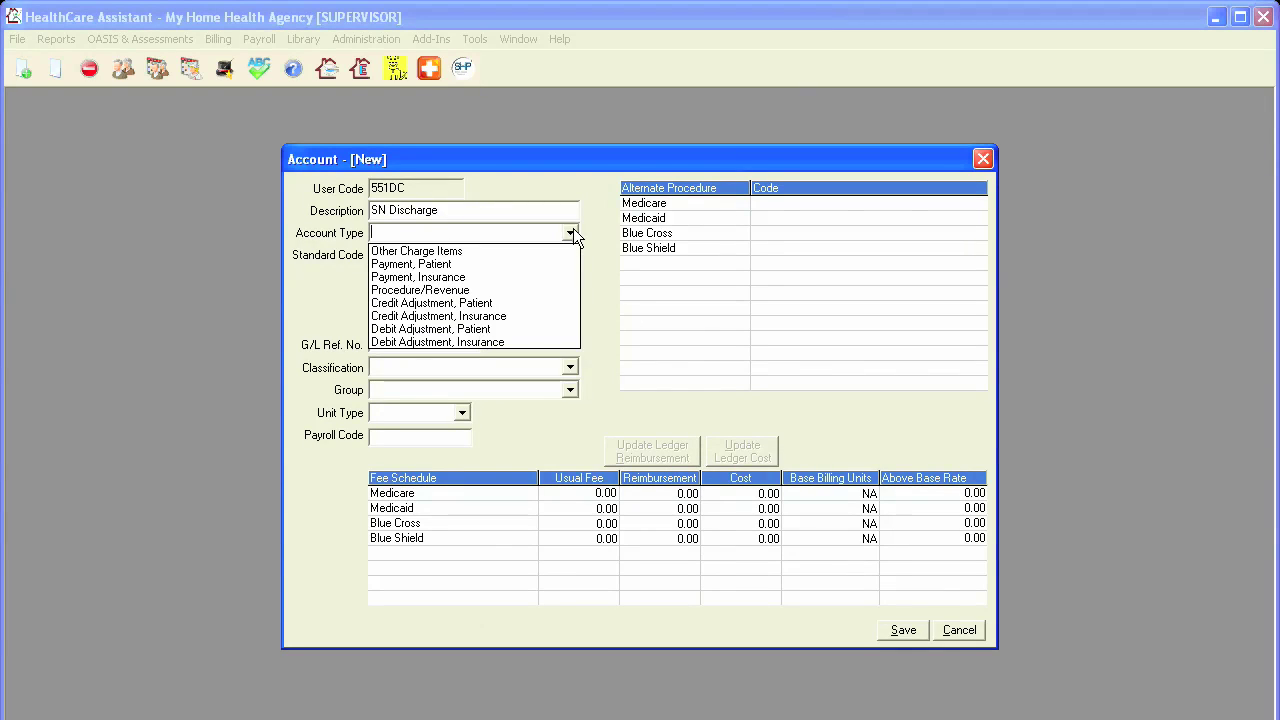
pyautogui.click(564, 289)
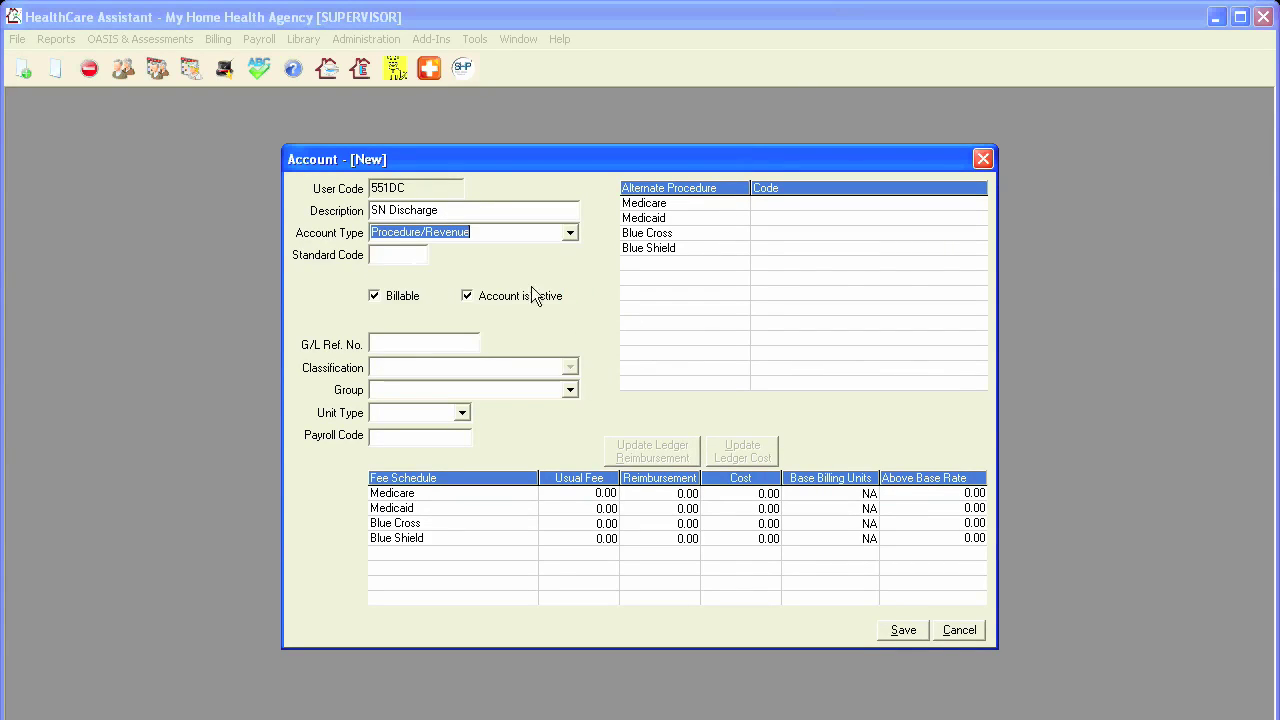
pyautogui.click(403, 258)
pyautogui.write('551')
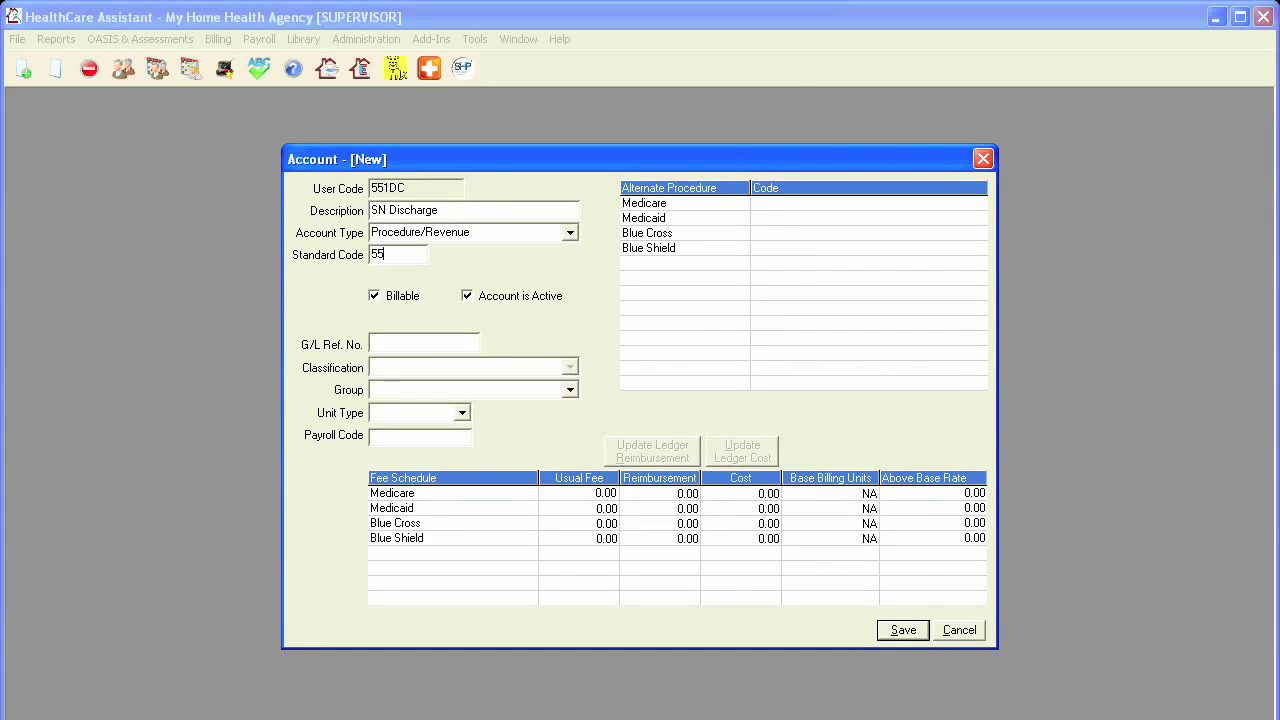
# Assign the SN Discharge account to the Skilled Nursing group and set its unit type to Visits.
pyautogui.click(373, 295)
pyautogui.click(569, 390)
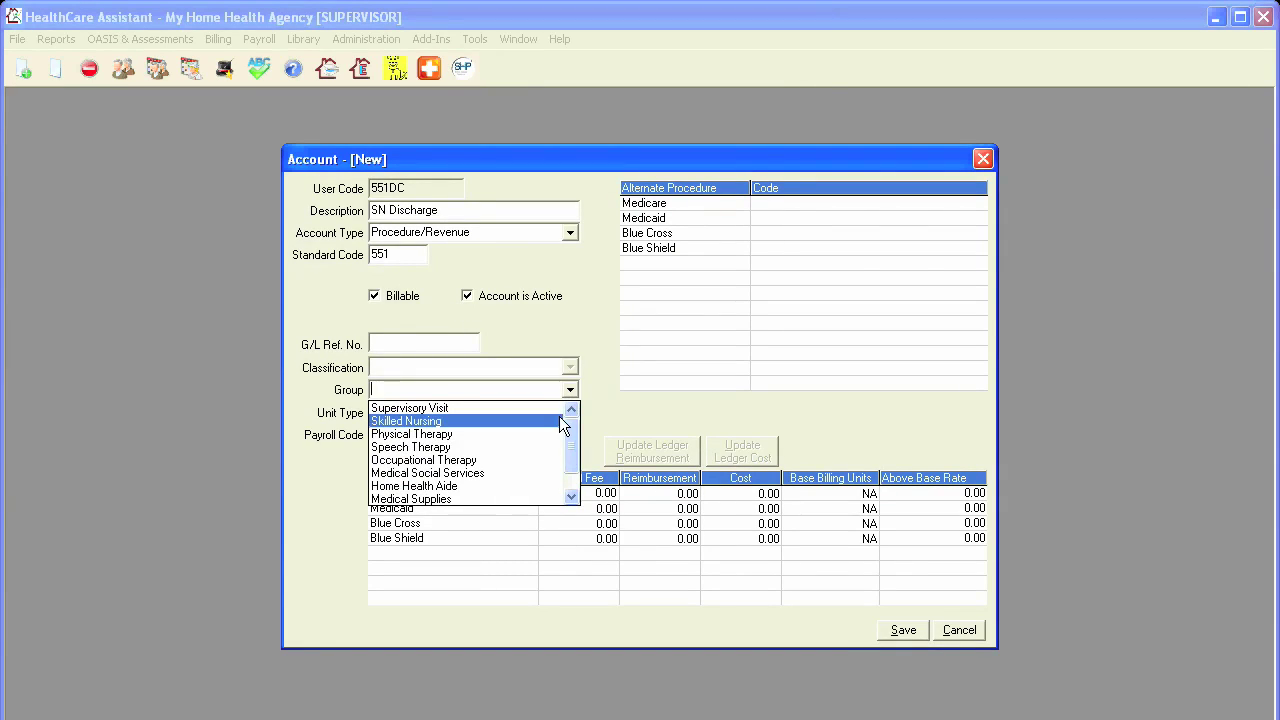
pyautogui.click(559, 420)
pyautogui.click(464, 413)
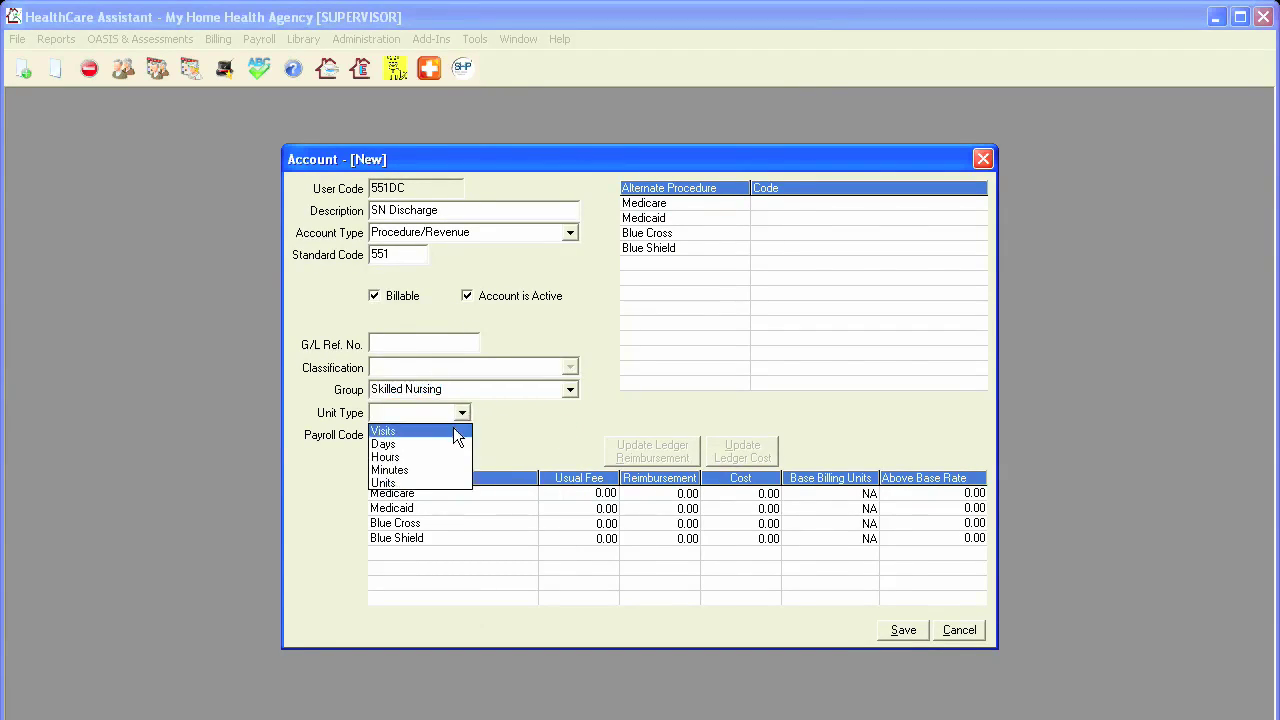
pyautogui.click(453, 427)
# Set the SN Discharge account's Medicare usual fee to 140.00 and its Medicare cost to 60.00.
pyautogui.click(561, 494)
pyautogui.write('140')
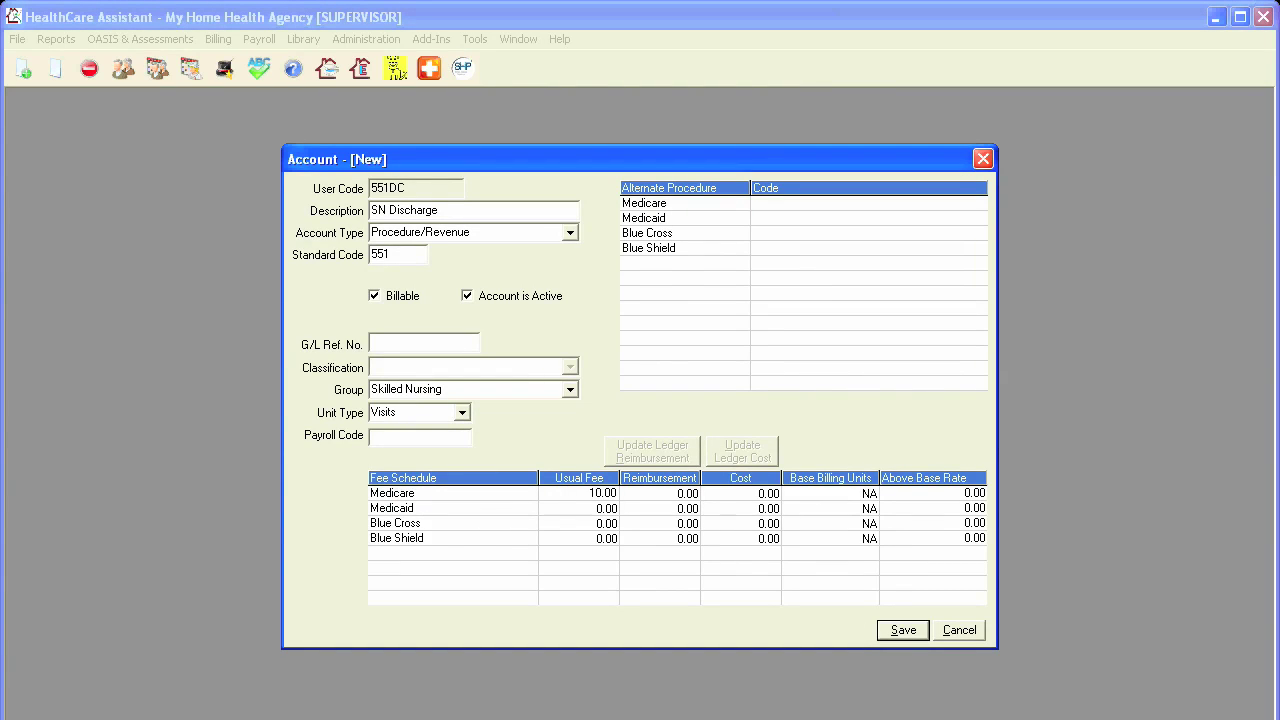
pyautogui.click(715, 494)
pyautogui.click(729, 493)
pyautogui.write('6')
# Enter G0154 as the Medicare alternate procedure code and save the SN Discharge account.
pyautogui.click(783, 207)
pyautogui.write('G0154')
pyautogui.click(903, 630)
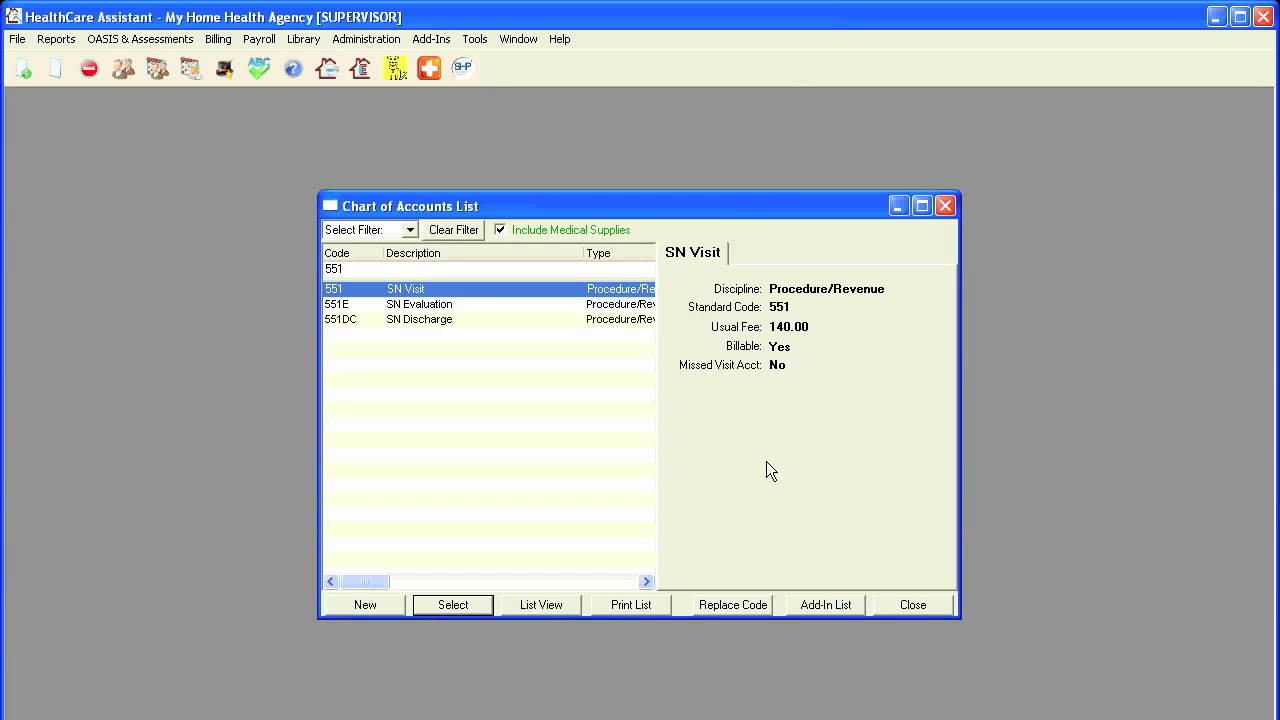
# Create a further account with the manually assigned code 551NB.
pyautogui.click(389, 603)
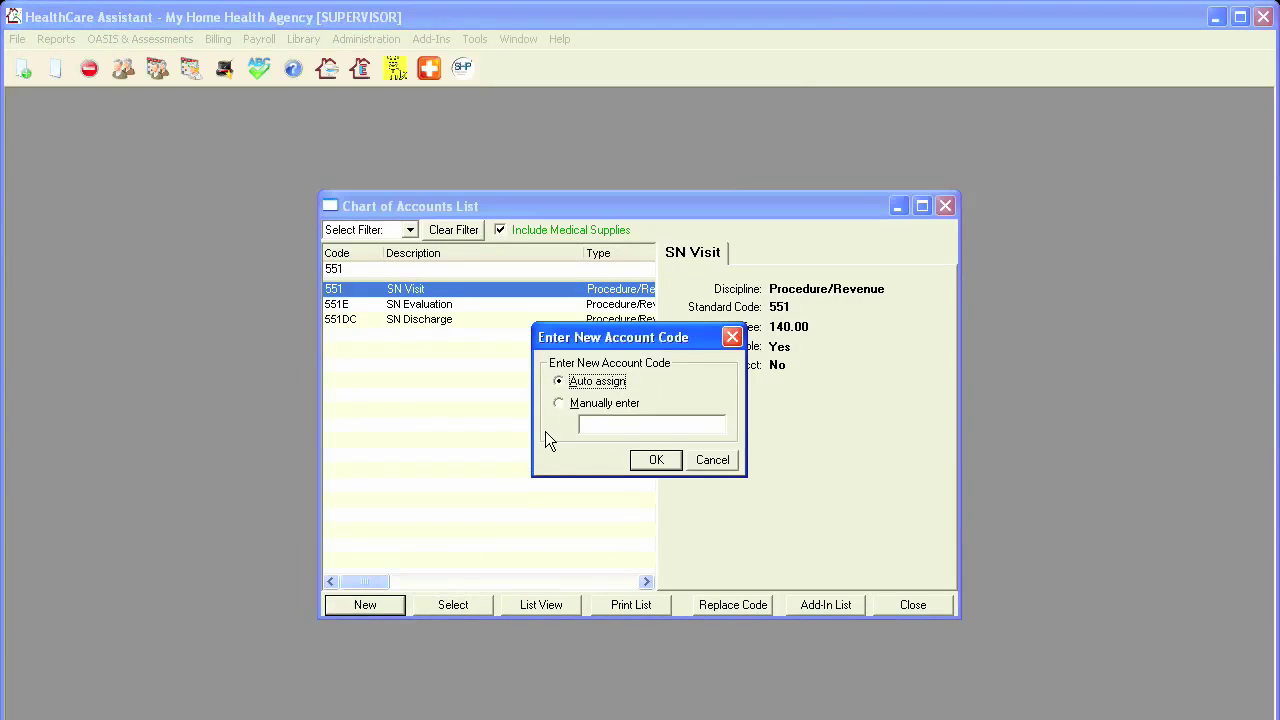
pyautogui.click(560, 404)
pyautogui.write('551NB')
pyautogui.click(653, 466)
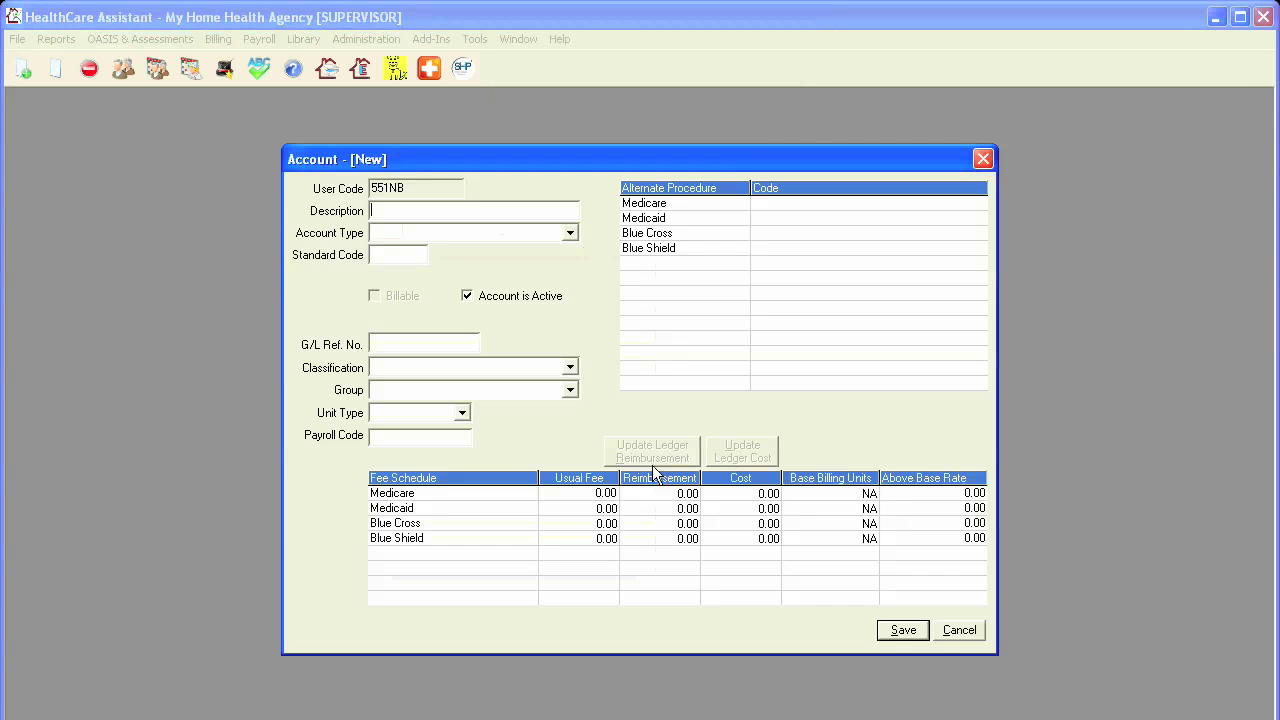
# Describe the account as SN Non Billable, with account type Procedure/Revenue and standard code 551.
pyautogui.write('SN Non Billable')
pyautogui.click(572, 236)
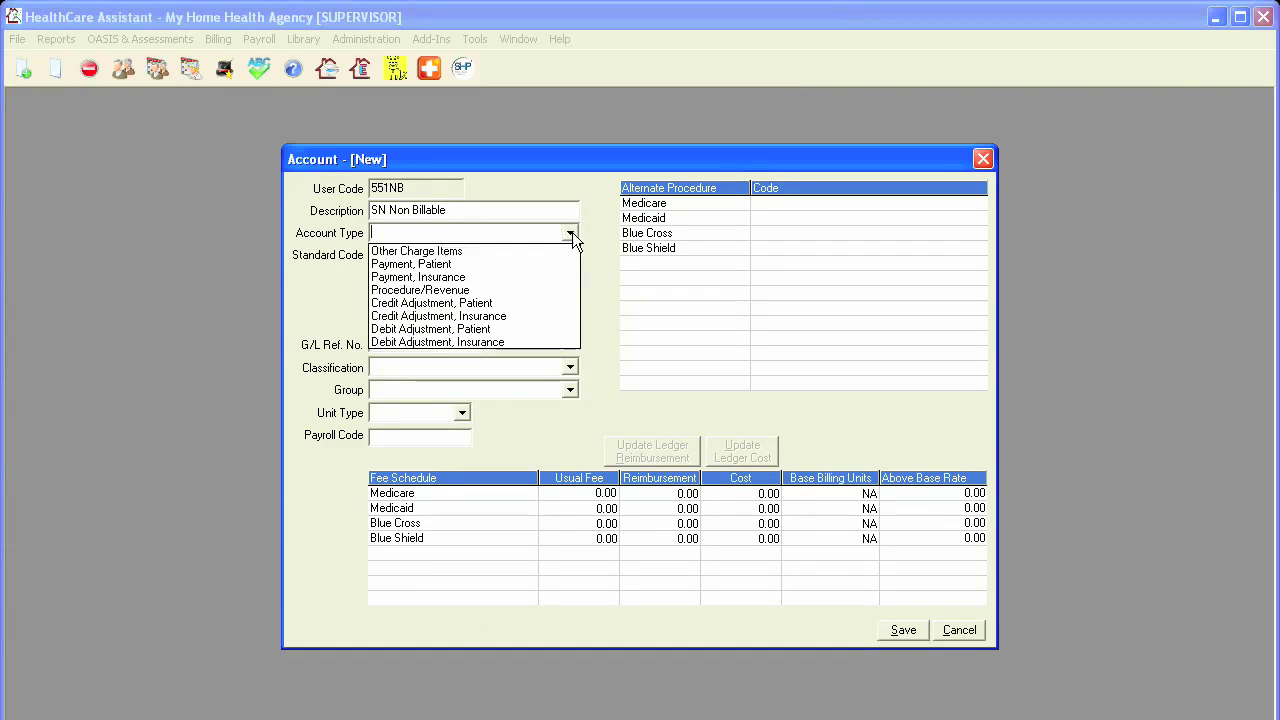
pyautogui.click(553, 293)
pyautogui.click(412, 258)
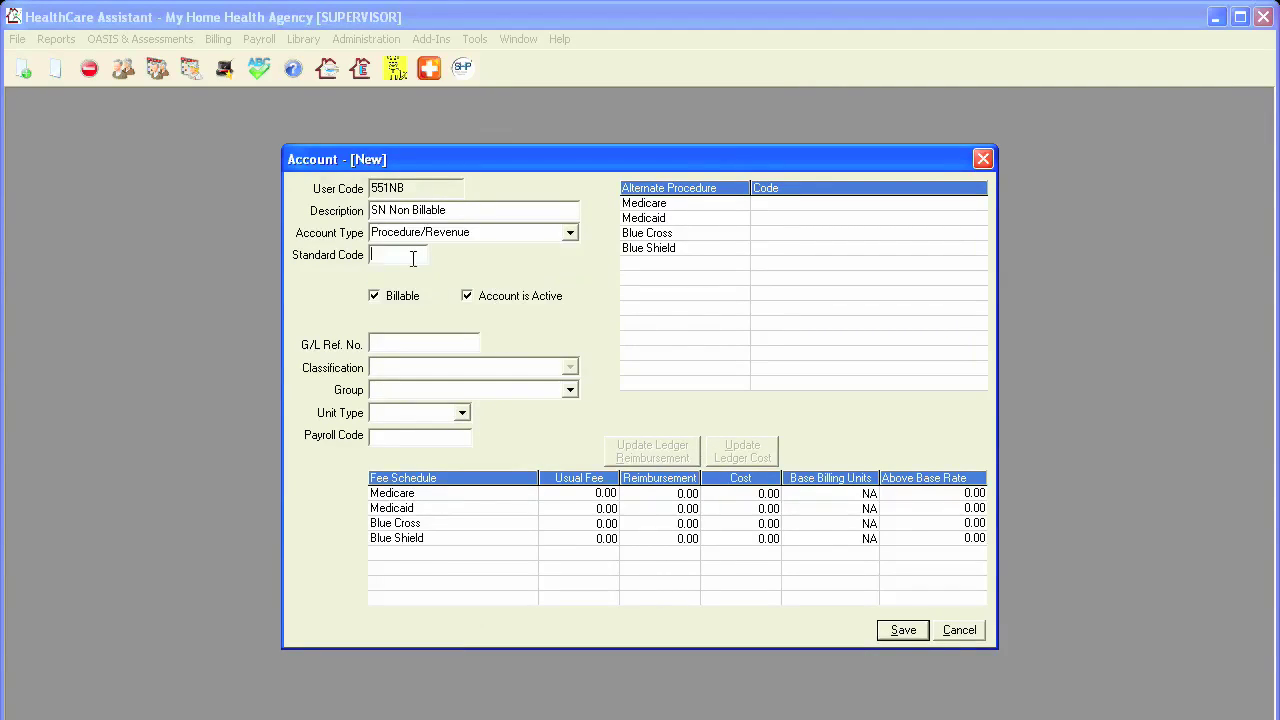
pyautogui.write('551')
# Assign the SN Non Billable account to the Skilled Nursing group and set its unit type to Visits.
pyautogui.click(571, 390)
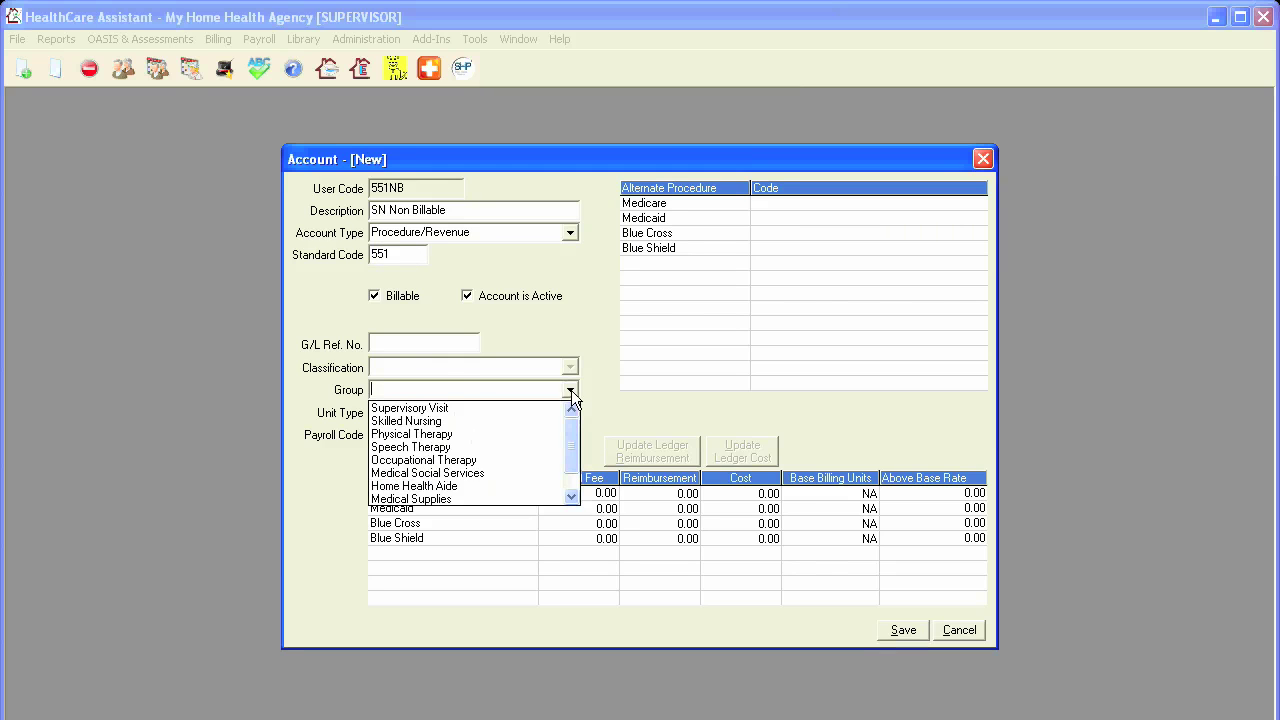
pyautogui.click(545, 420)
pyautogui.click(464, 418)
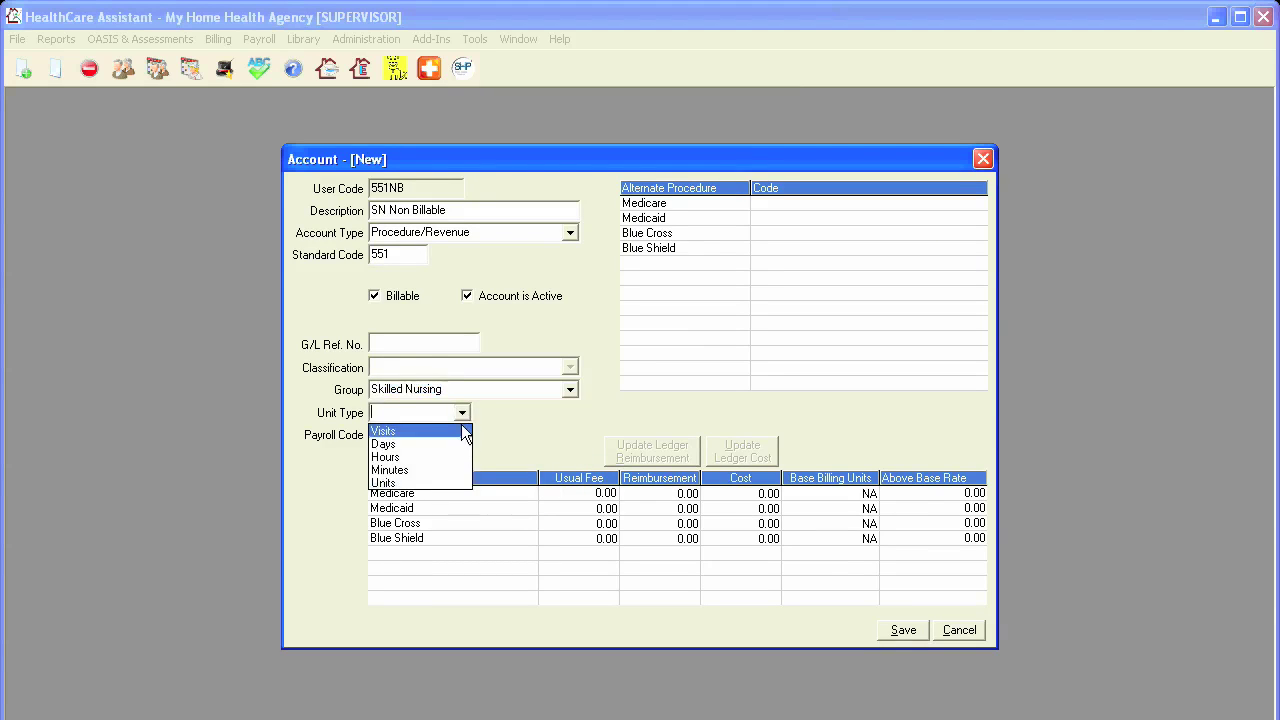
pyautogui.click(460, 431)
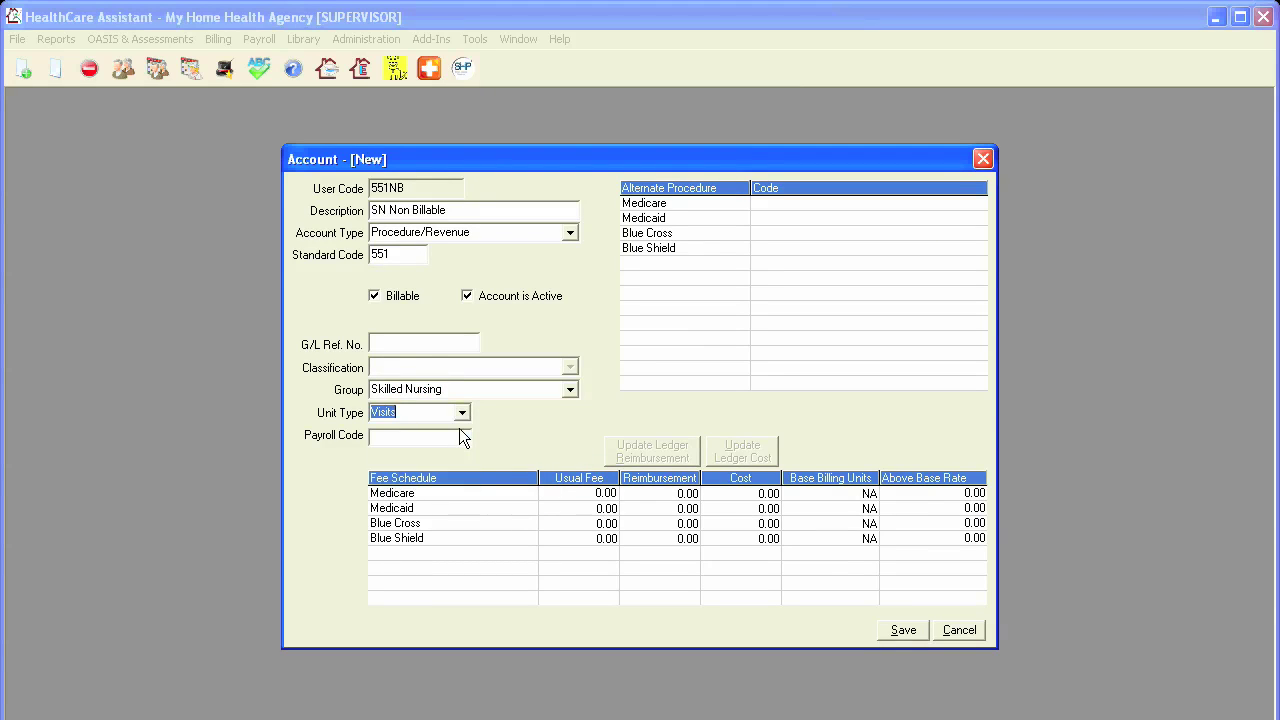
# Set the Medicare cost to 60.00 without entering a usual fee, and save the SN Non Billable account.
pyautogui.click(567, 493)
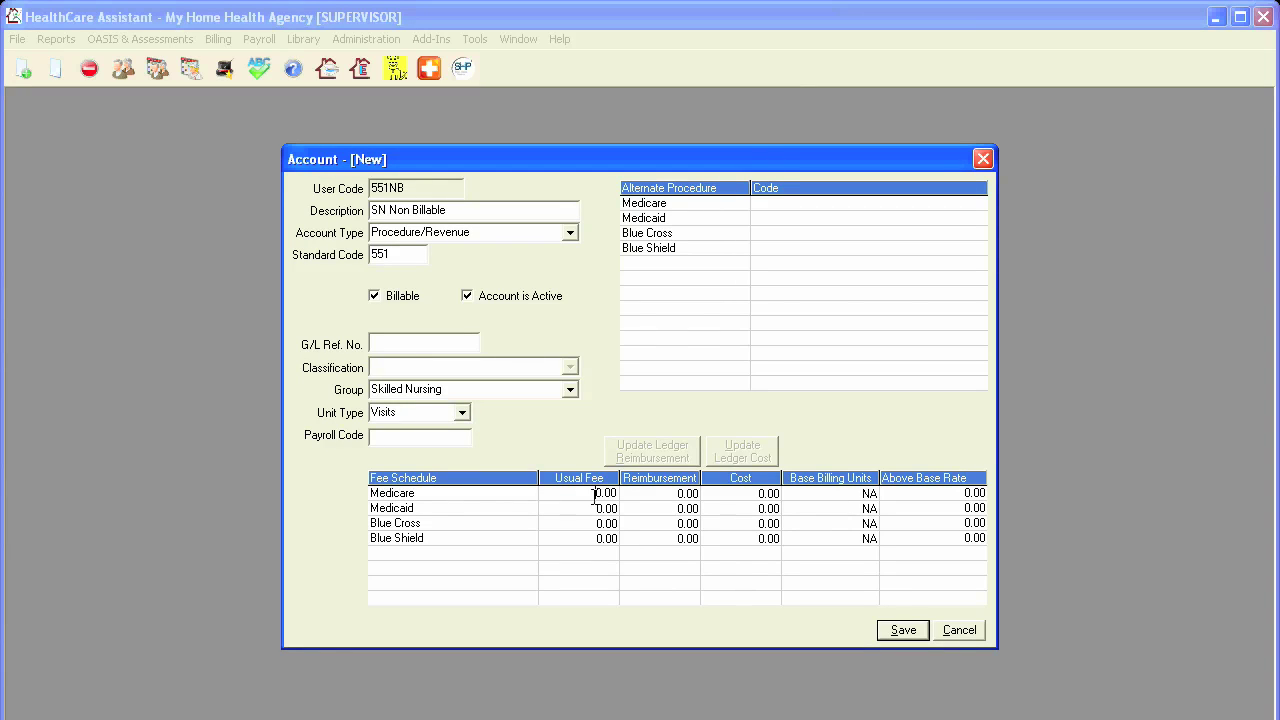
pyautogui.click(749, 495)
pyautogui.write('6')
pyautogui.click(916, 628)
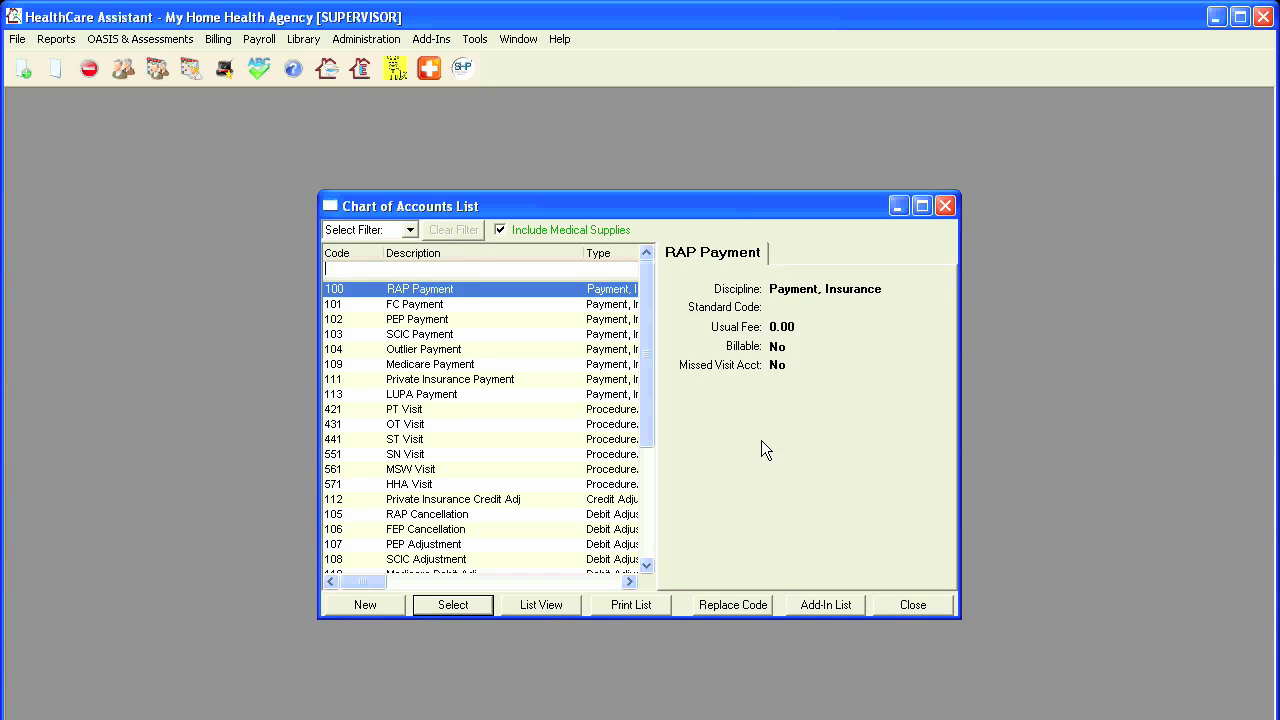
# Create a new account with the manually assigned code HK.
pyautogui.click(373, 605)
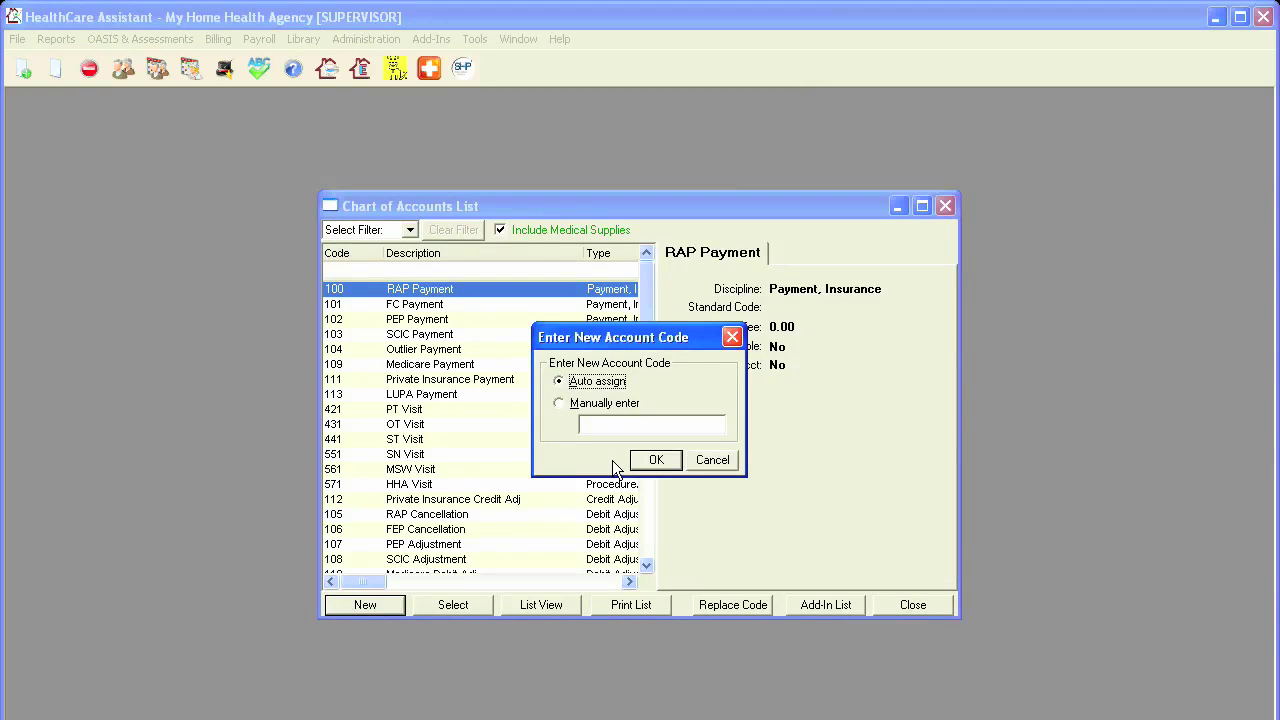
pyautogui.click(560, 404)
pyautogui.click(586, 424)
pyautogui.write('HK')
pyautogui.click(643, 458)
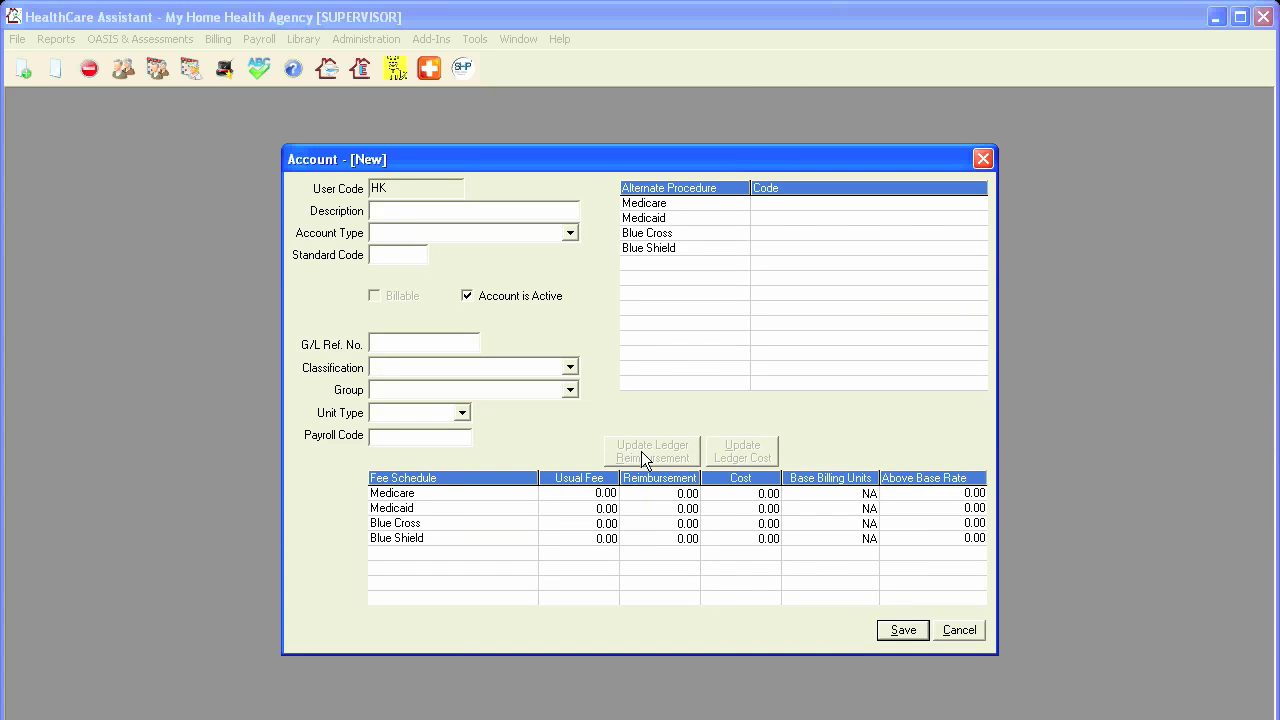
# Describe the account as Housekeeping, with account type Procedure/Revenue, and make it non-billable.
pyautogui.write('Housekeeping')
pyautogui.click(570, 233)
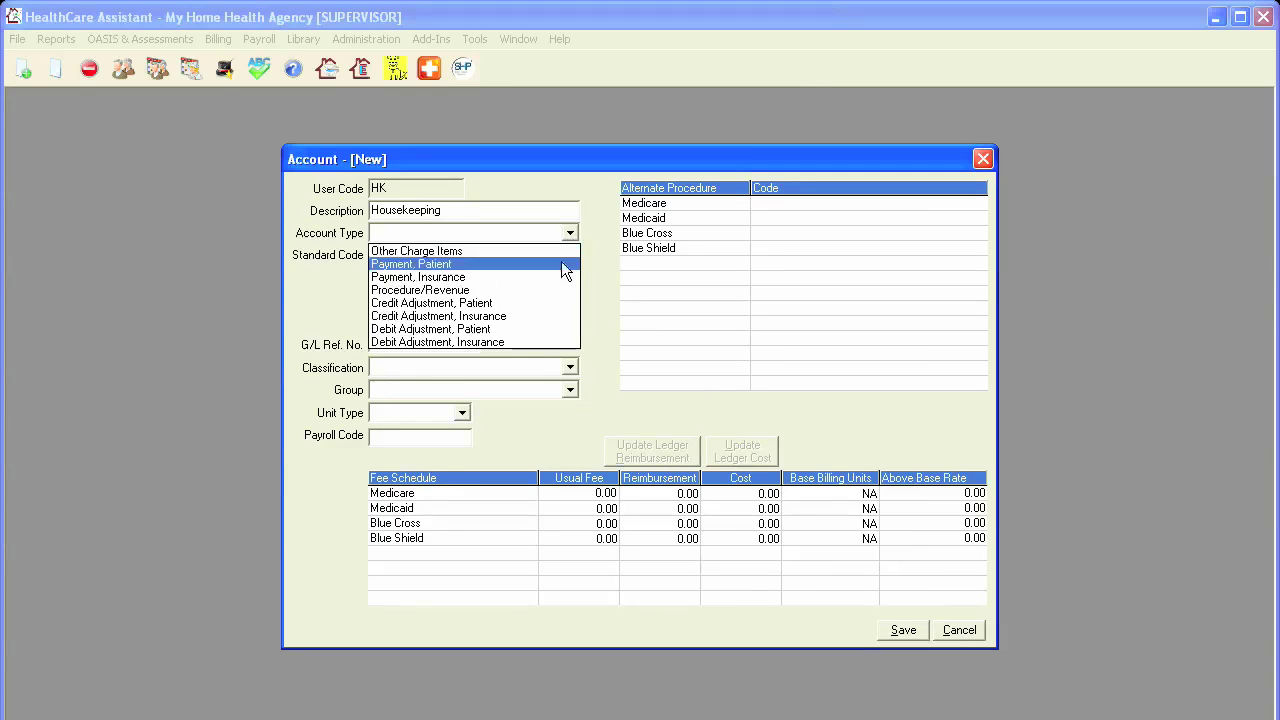
pyautogui.click(558, 290)
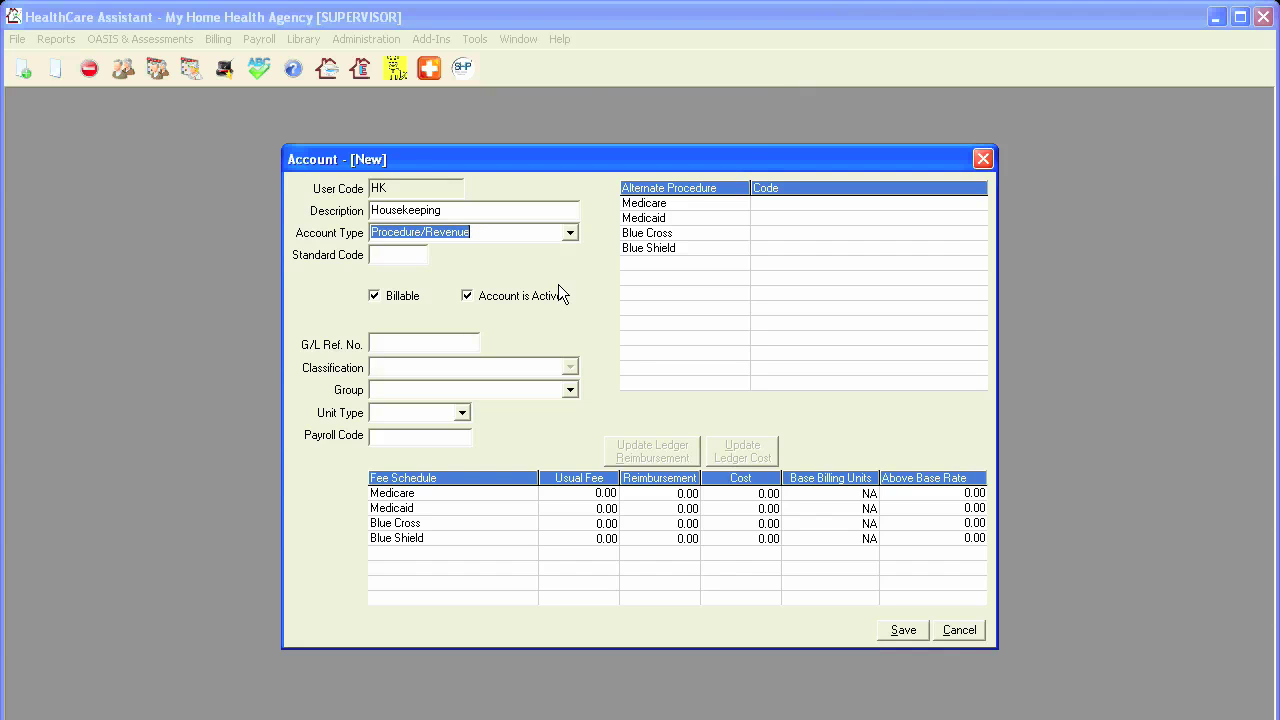
pyautogui.click(405, 302)
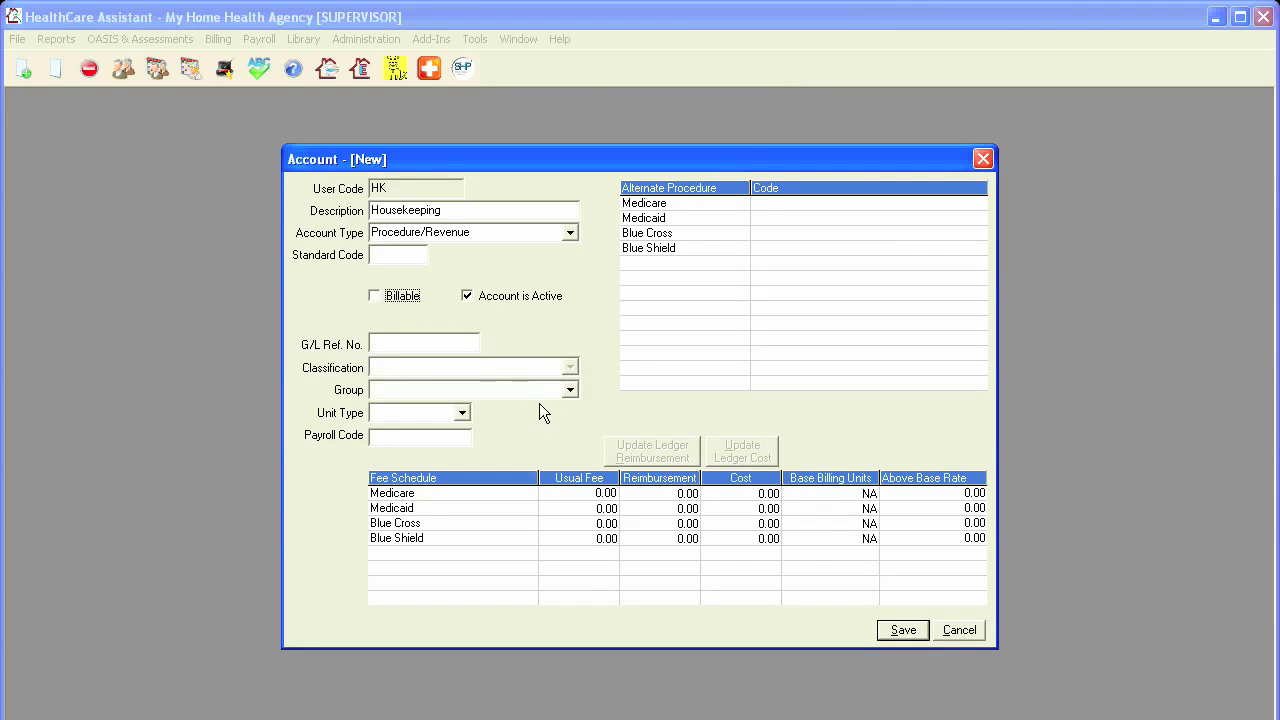
# Assign the Housekeeping account to the Non Skilled Services group with unit type Visits, and save it.
pyautogui.click(569, 389)
pyautogui.moveTo(569, 428); pyautogui.dragTo(569, 451)
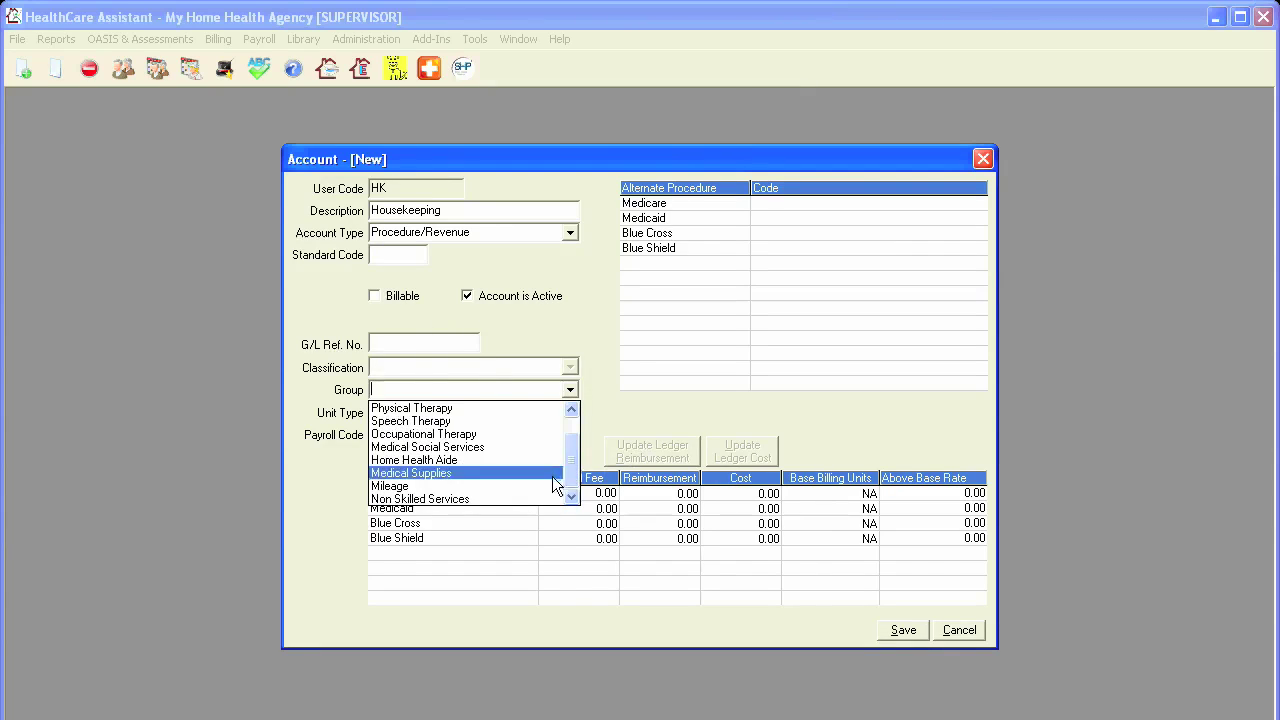
pyautogui.click(542, 493)
pyautogui.click(462, 413)
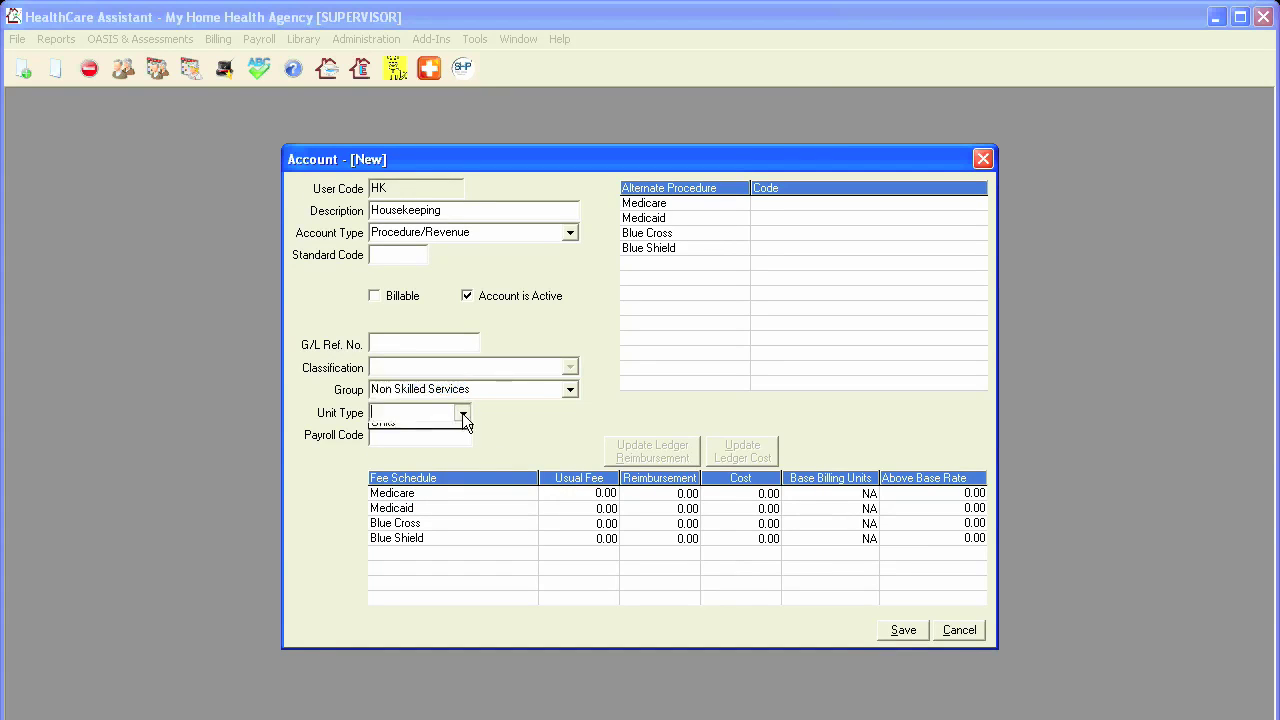
pyautogui.click(463, 431)
pyautogui.click(886, 632)
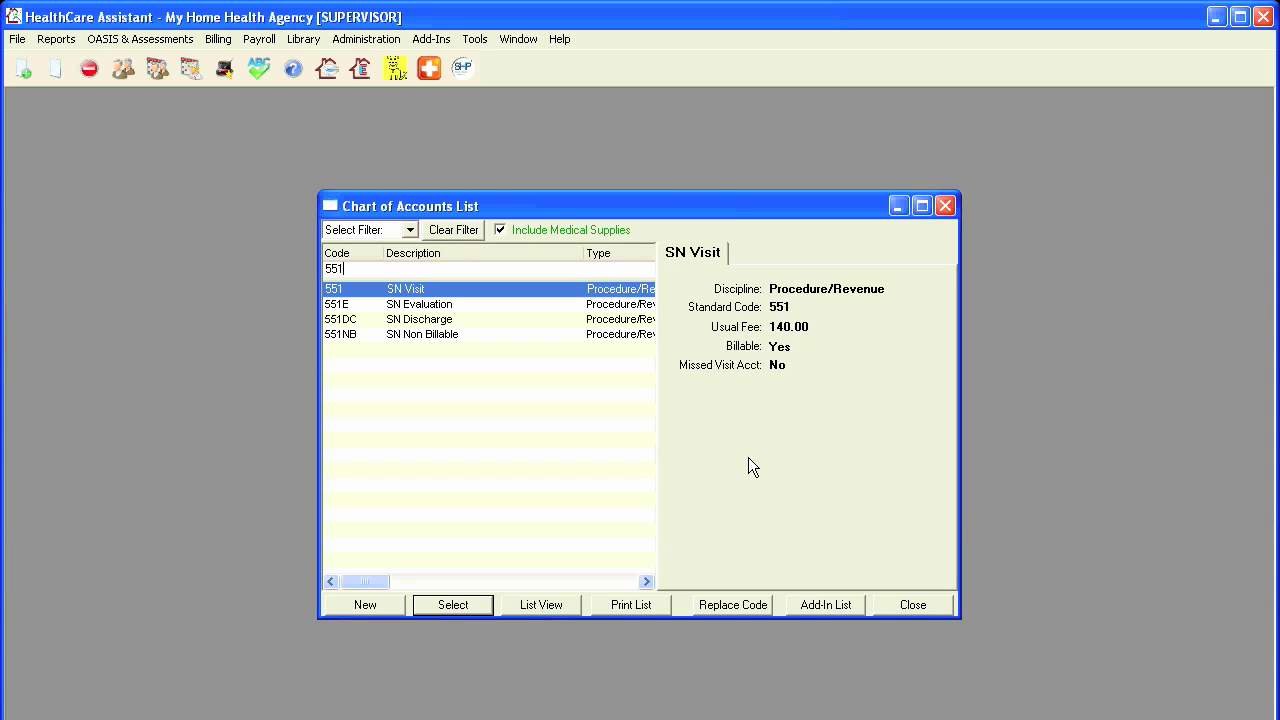
# Create a new account with the manually entered code 551MV.
pyautogui.click(380, 601)
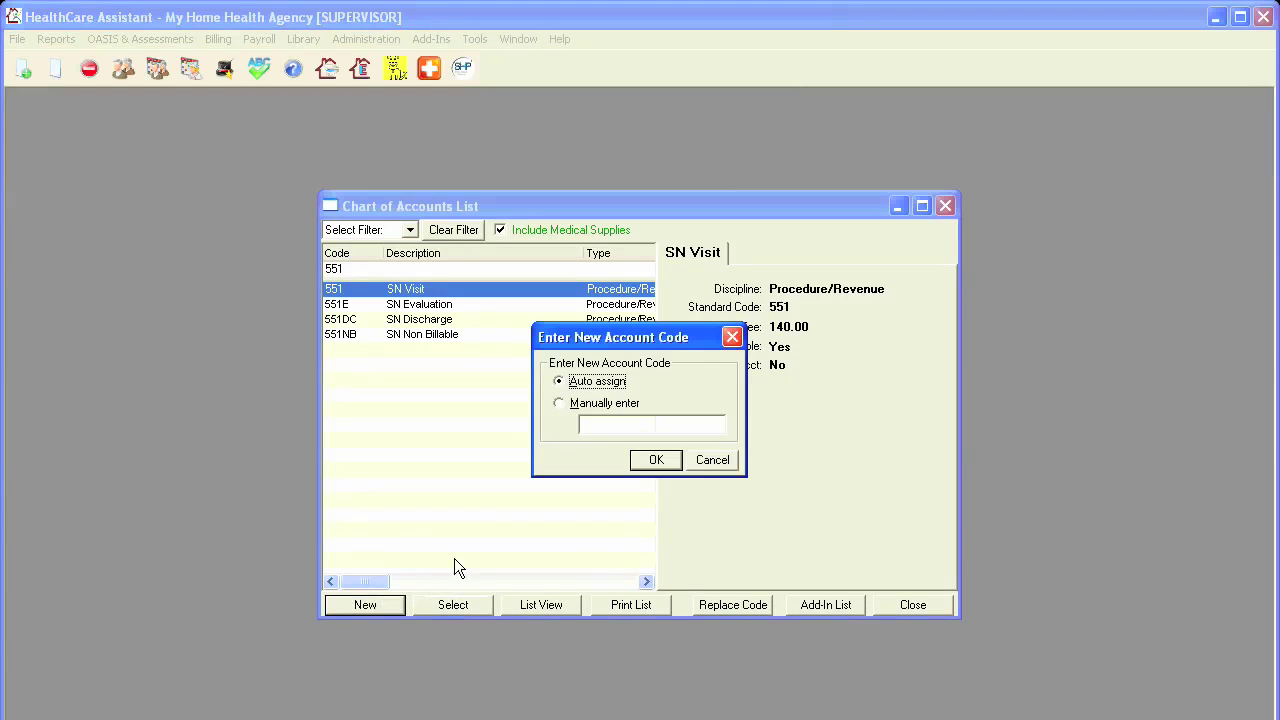
pyautogui.click(558, 403)
pyautogui.write('551MV')
pyautogui.click(651, 464)
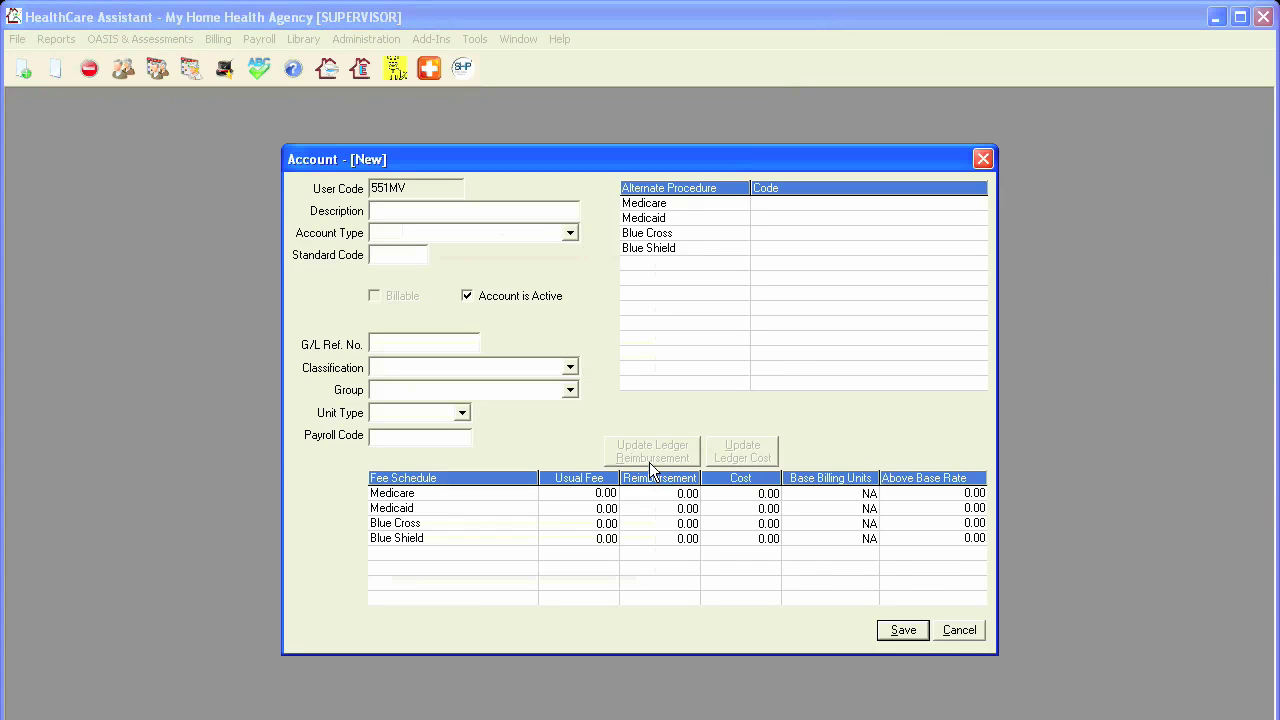
# Describe the account as "SN Missed VIsit", with type Other Charge Items, used to document missed visits and not billable.
pyautogui.write('SN Missed VIs')
pyautogui.click(570, 233)
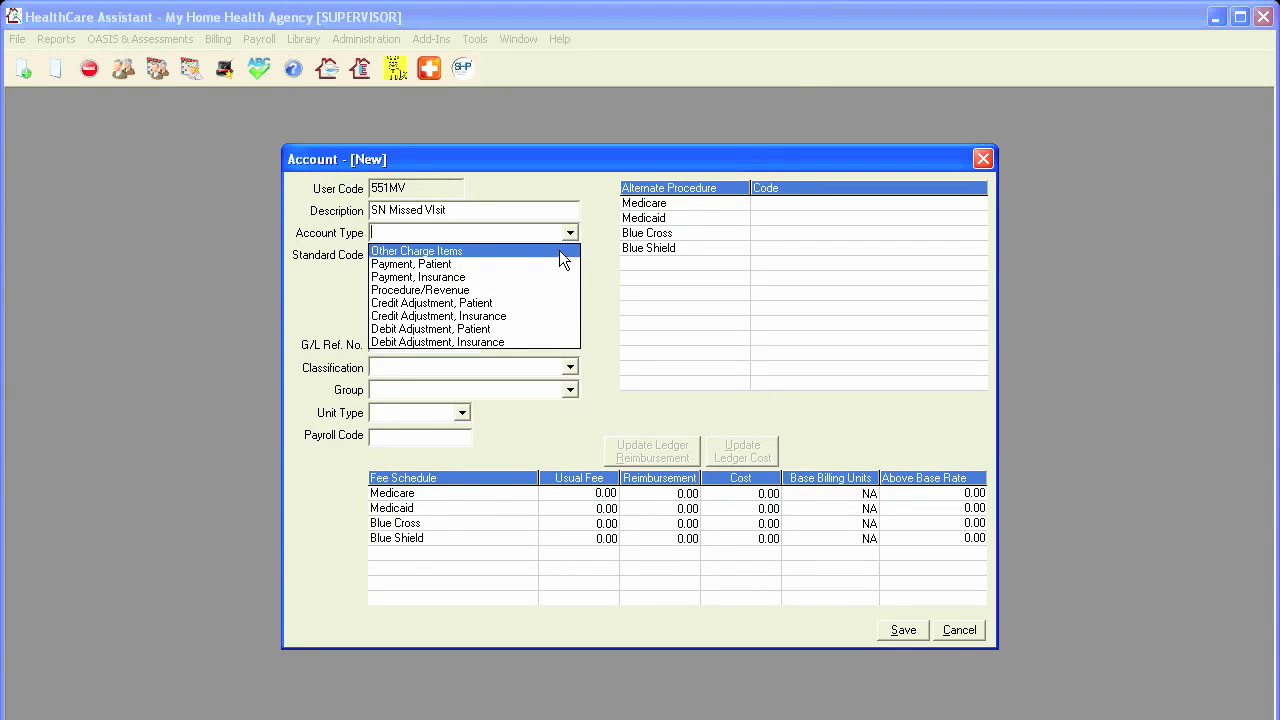
pyautogui.click(559, 251)
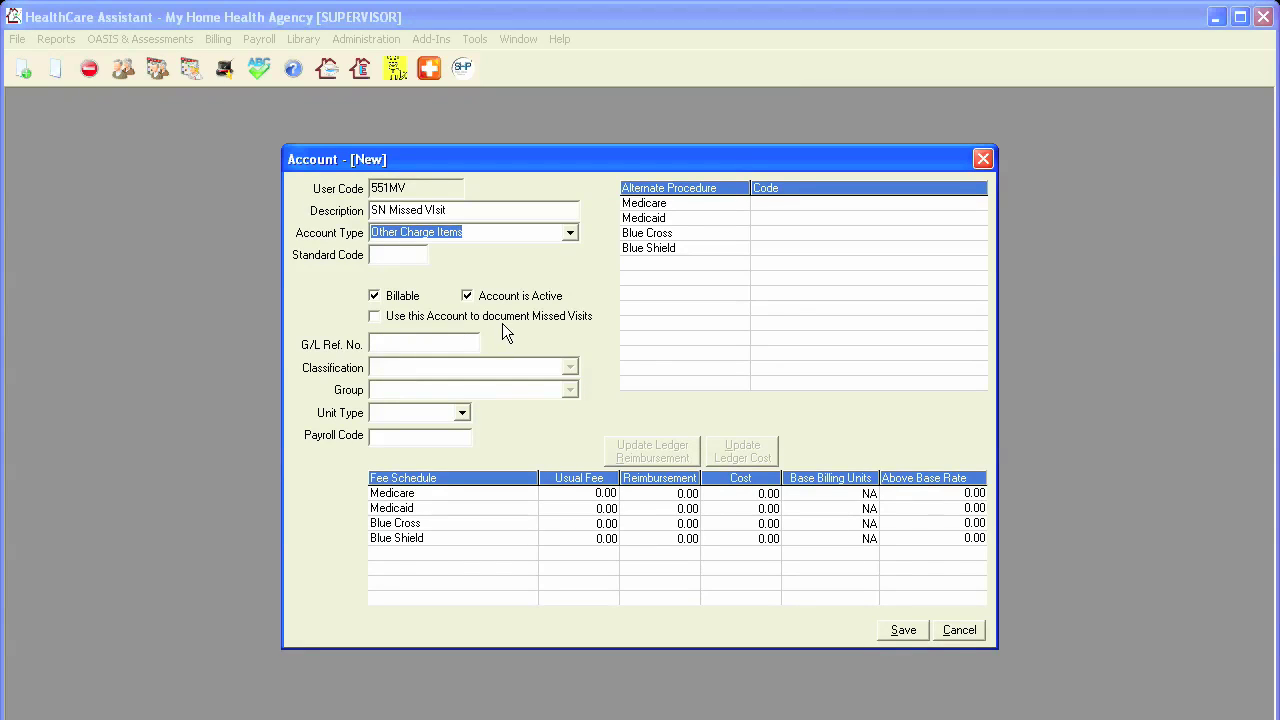
pyautogui.click(375, 317)
pyautogui.click(375, 296)
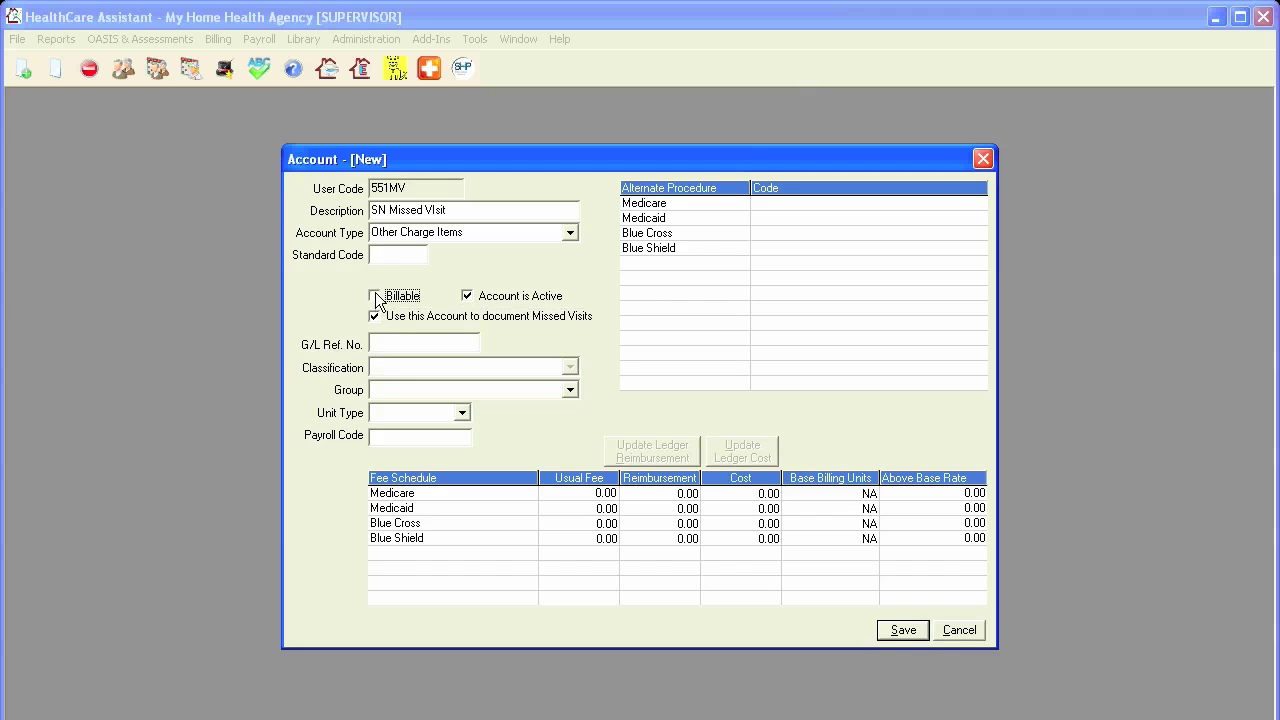
# Give the missed visit account standard code 551, group Skilled Nursing and unit type Visits, and save it.
pyautogui.click(384, 256)
pyautogui.write('551')
pyautogui.click(567, 391)
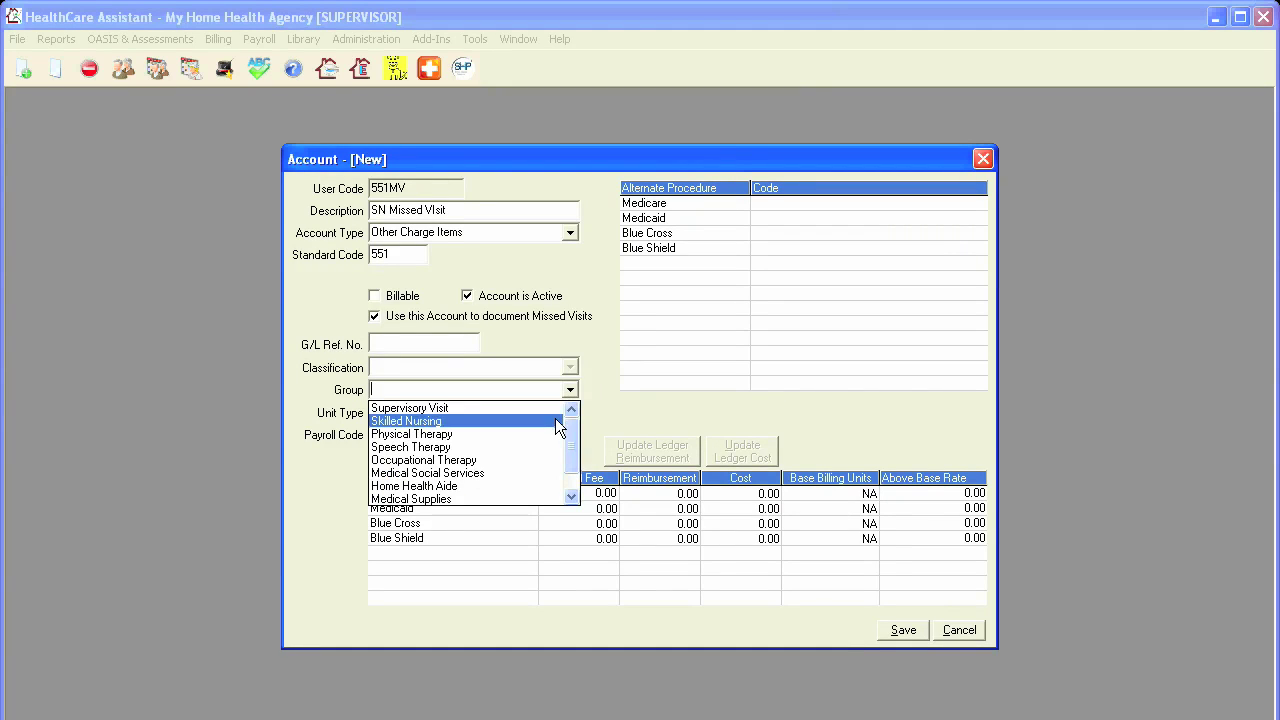
pyautogui.click(555, 418)
pyautogui.click(462, 413)
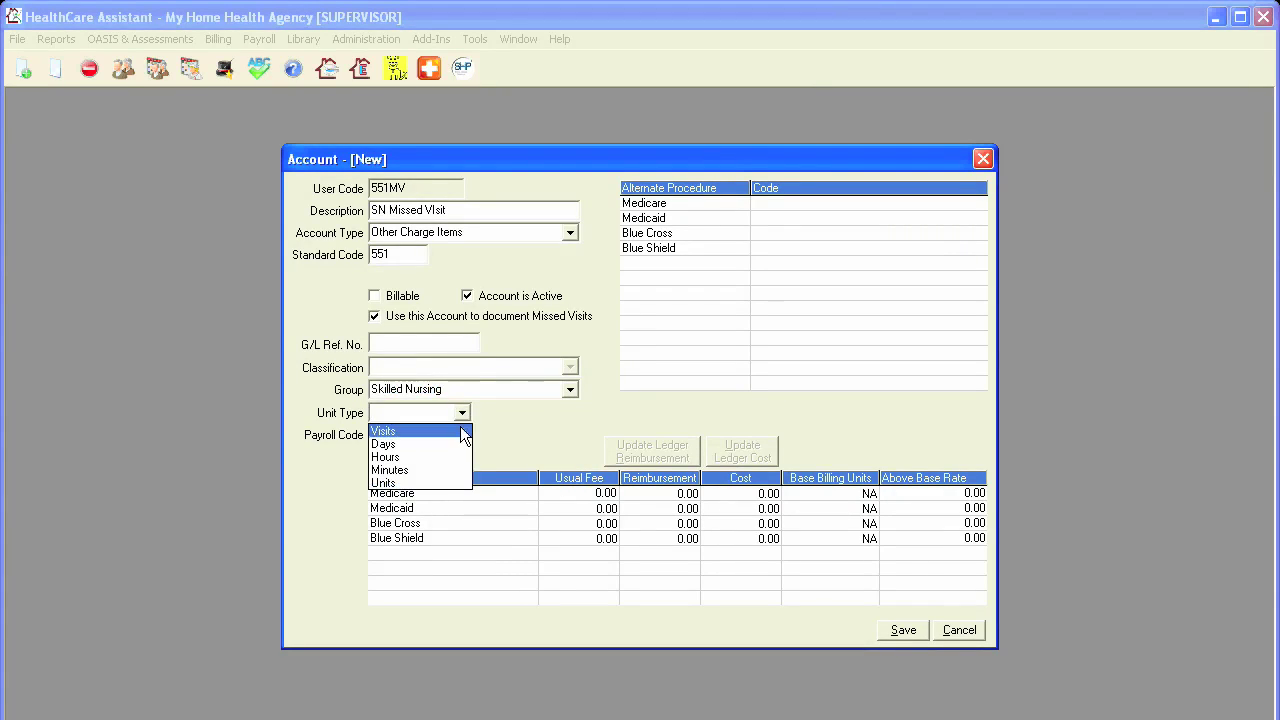
pyautogui.click(463, 431)
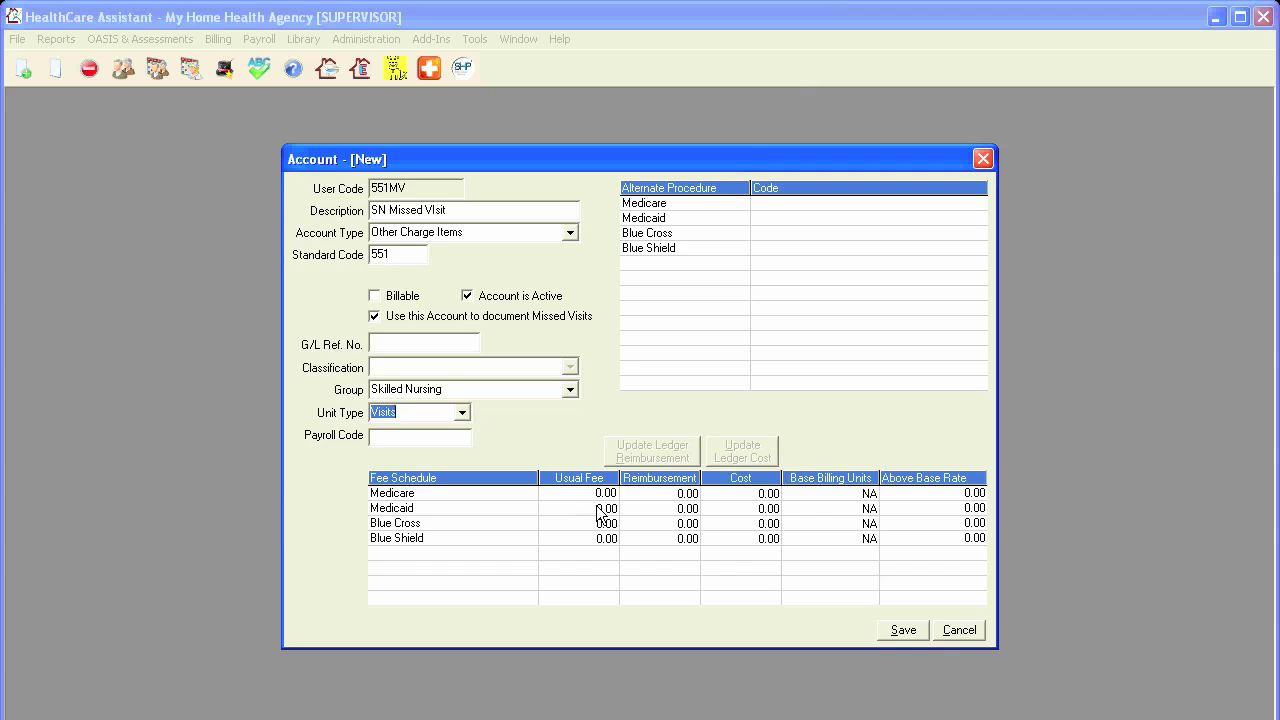
pyautogui.click(888, 632)
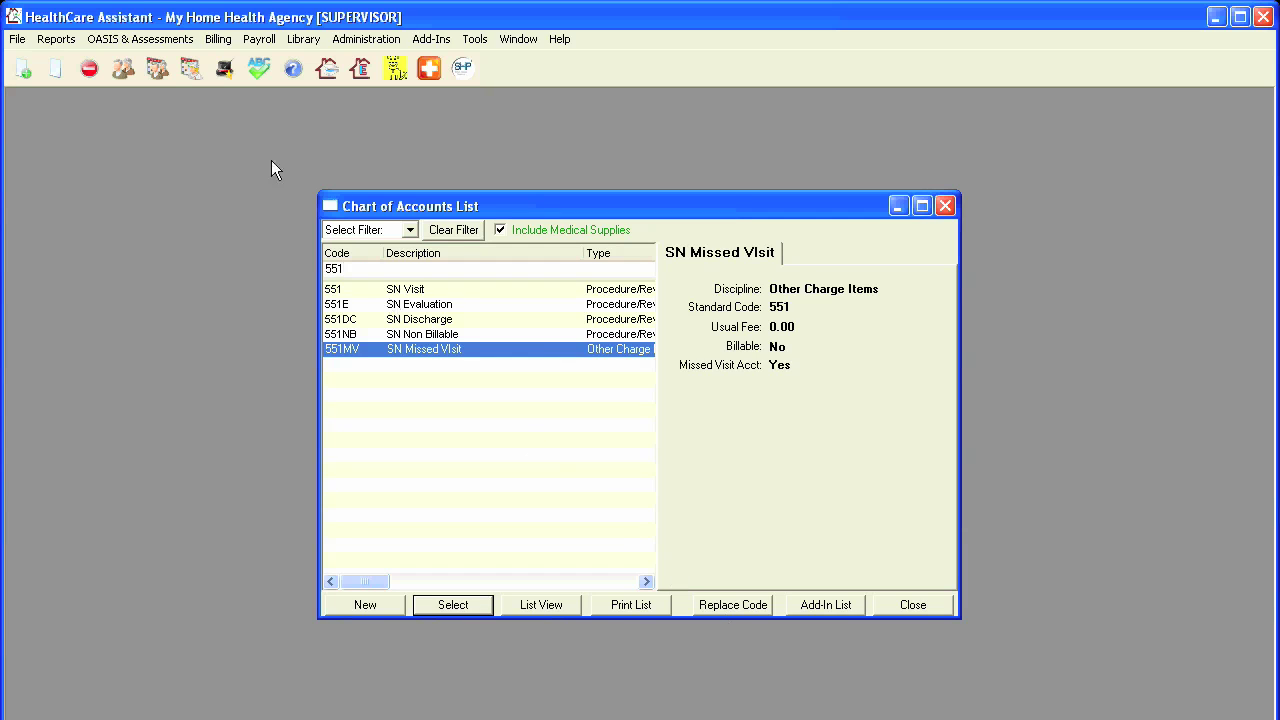
# Open the scheduler by caregiver, load caregiver 3's detailed appointment list and select the 7/3/2009 SN visit.
pyautogui.click(196, 68)
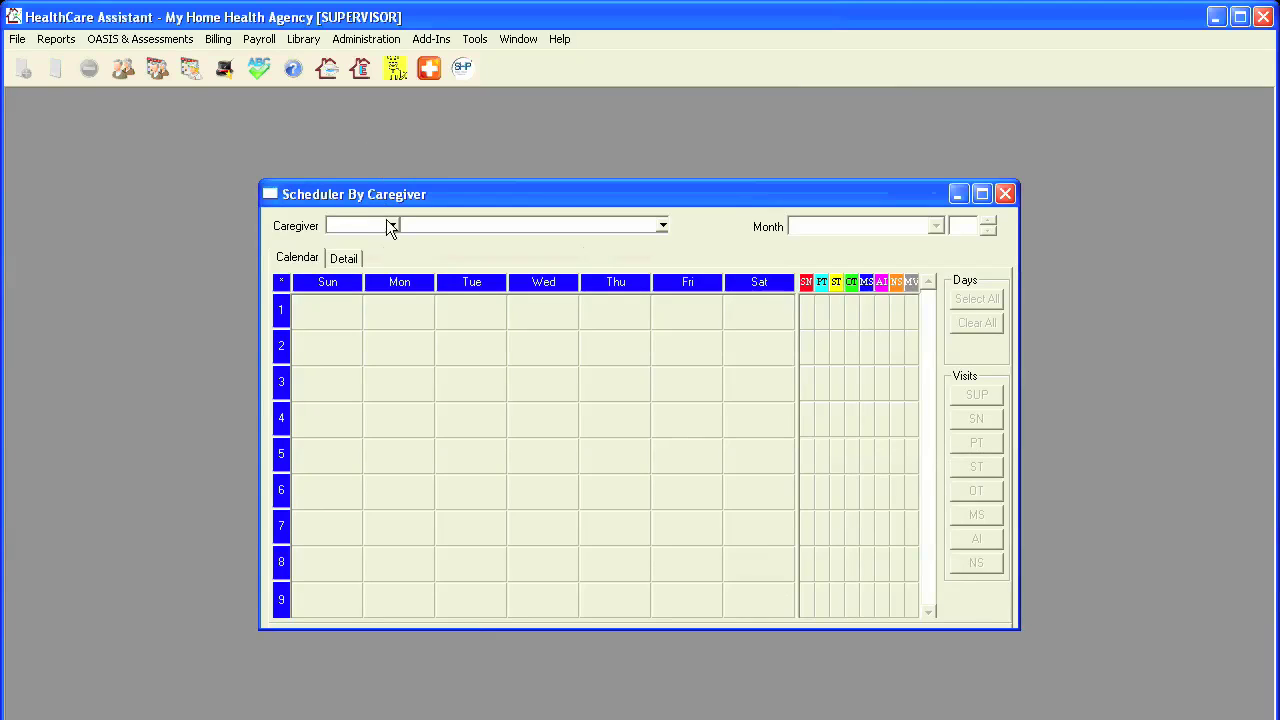
pyautogui.click(389, 224)
pyautogui.click(391, 274)
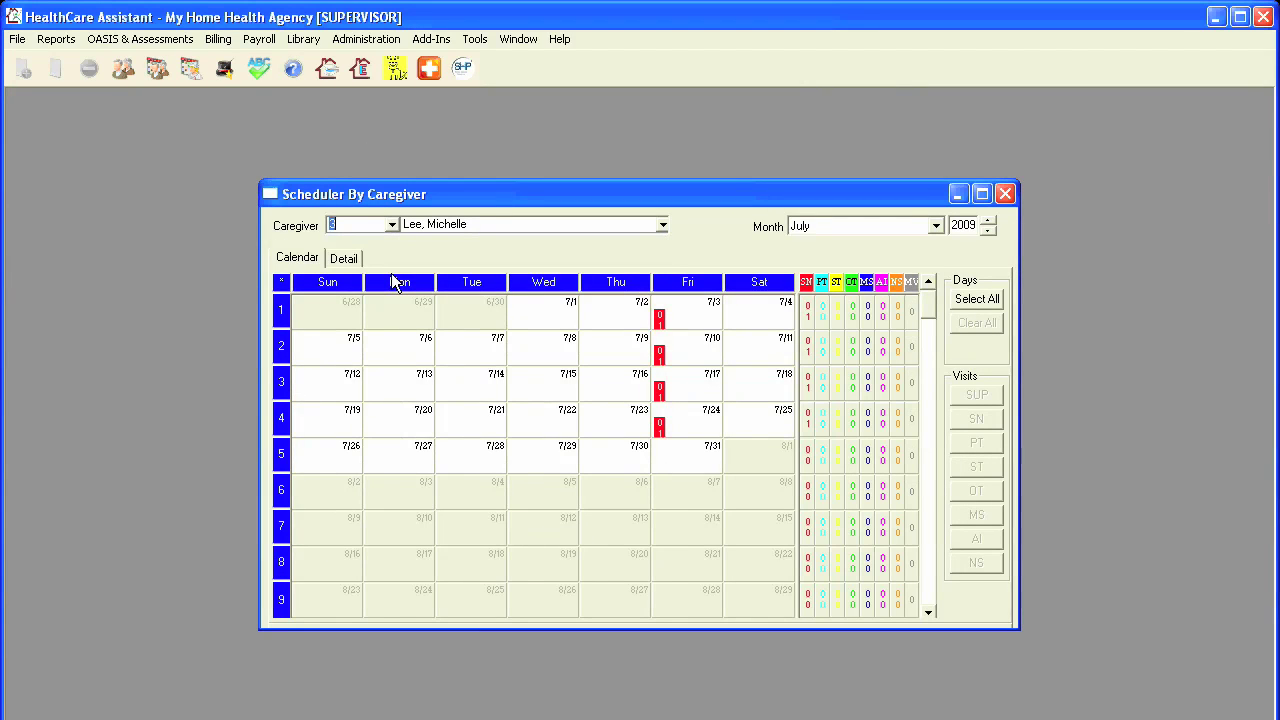
pyautogui.click(344, 258)
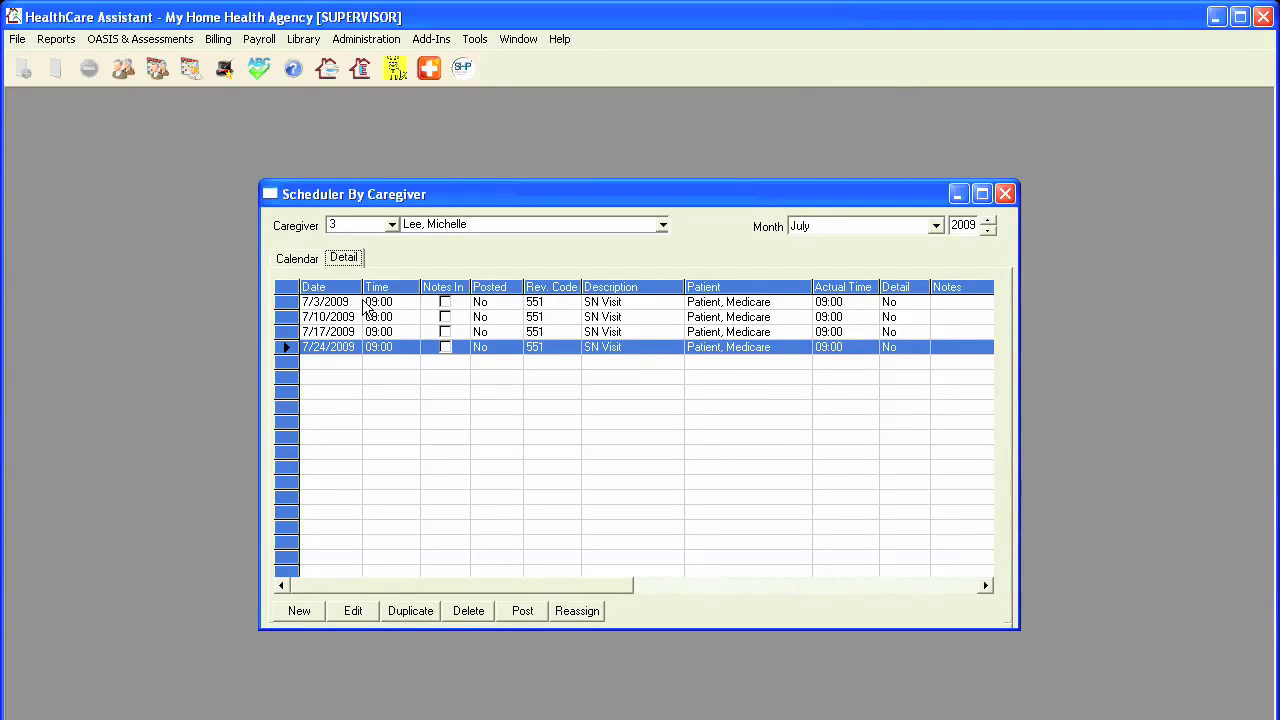
pyautogui.click(364, 303)
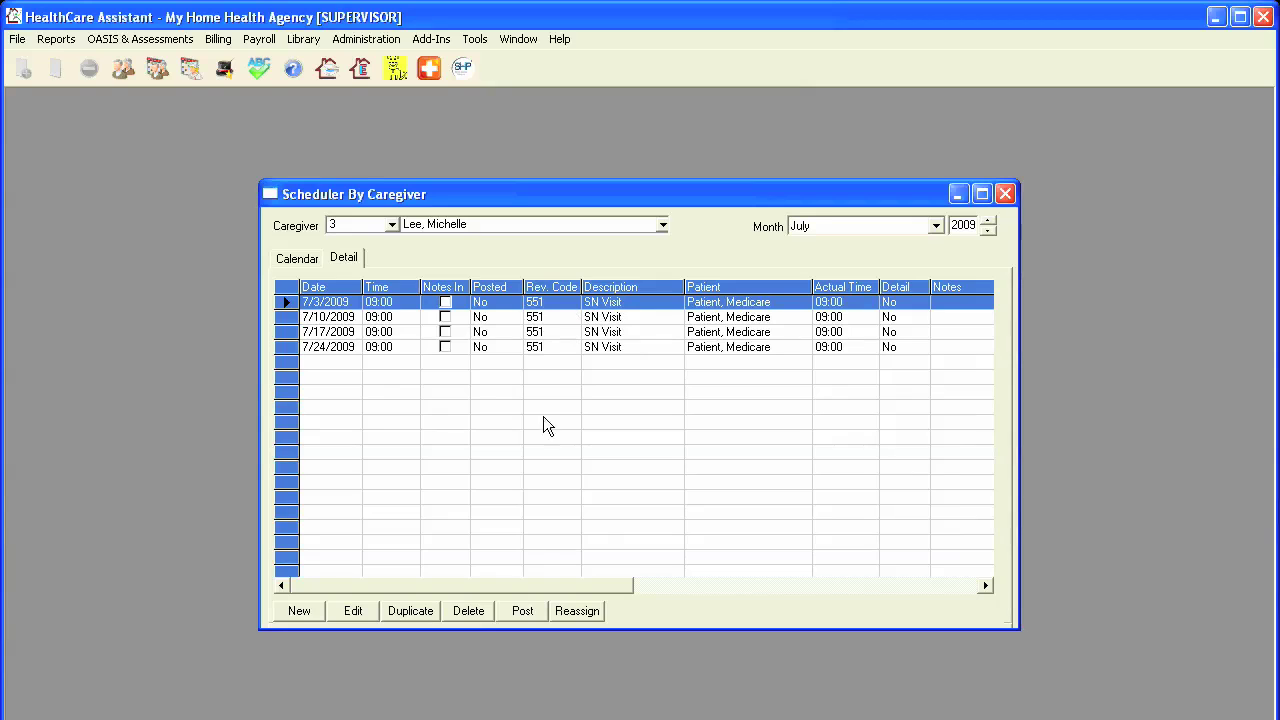
# Post the 7/3/2009 visit using the option to edit actual time and notes, changing its discipline to 551MV and marking notes in.
pyautogui.click(521, 611)
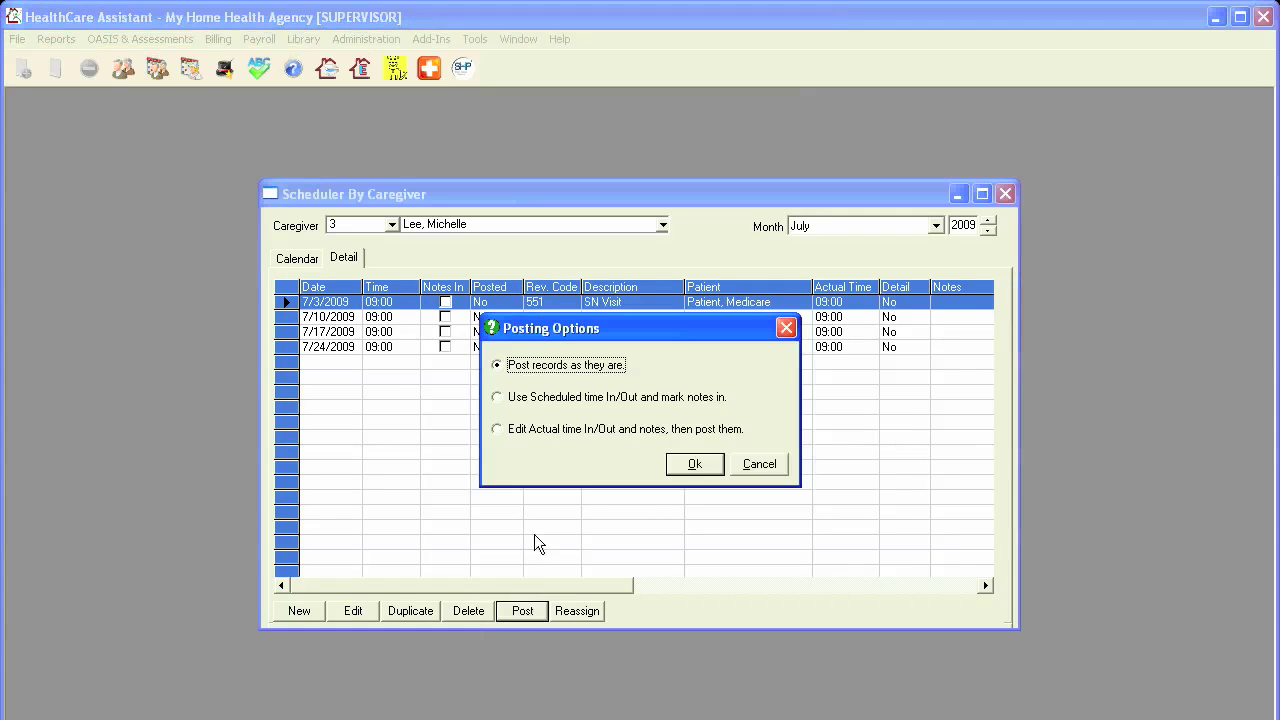
pyautogui.click(515, 432)
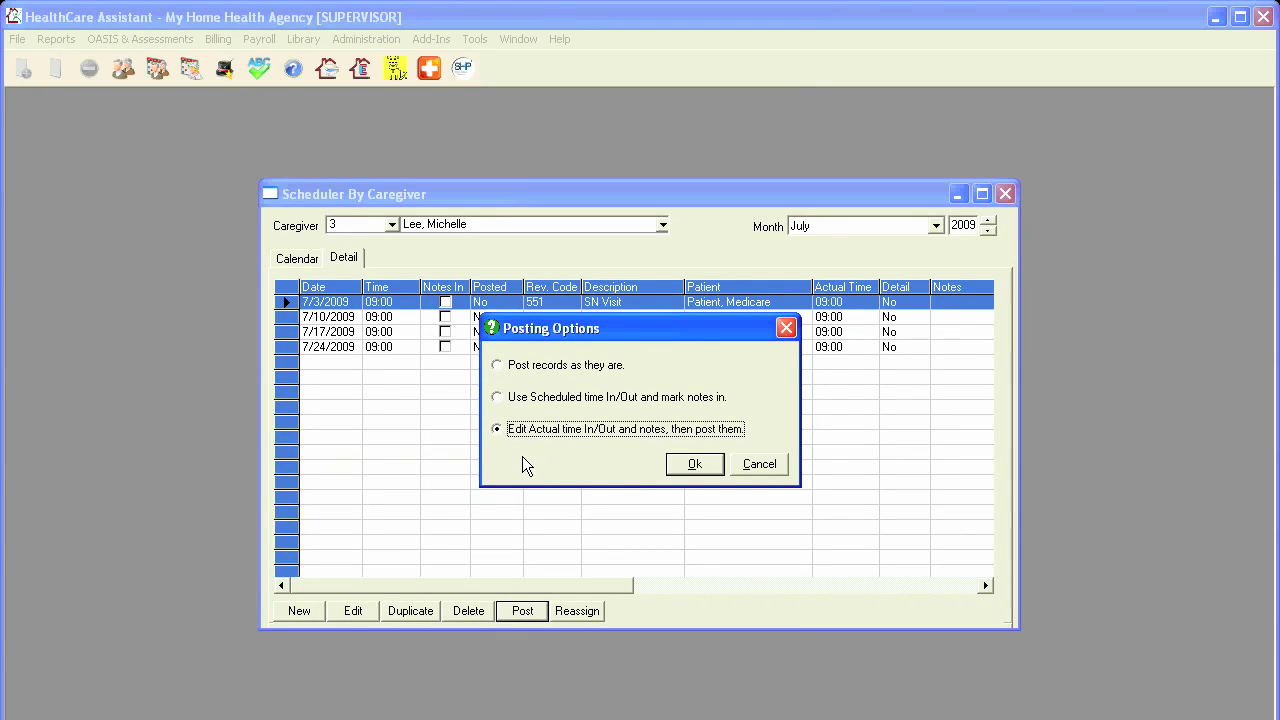
pyautogui.click(695, 463)
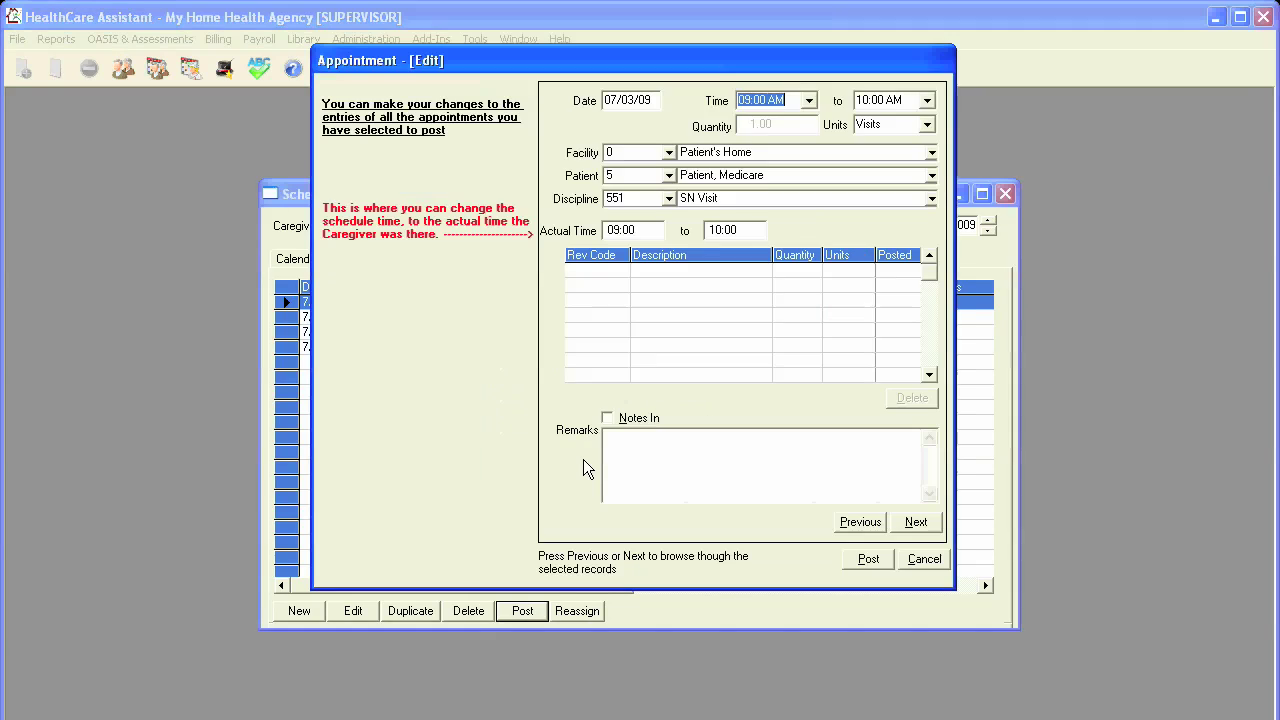
pyautogui.click(667, 199)
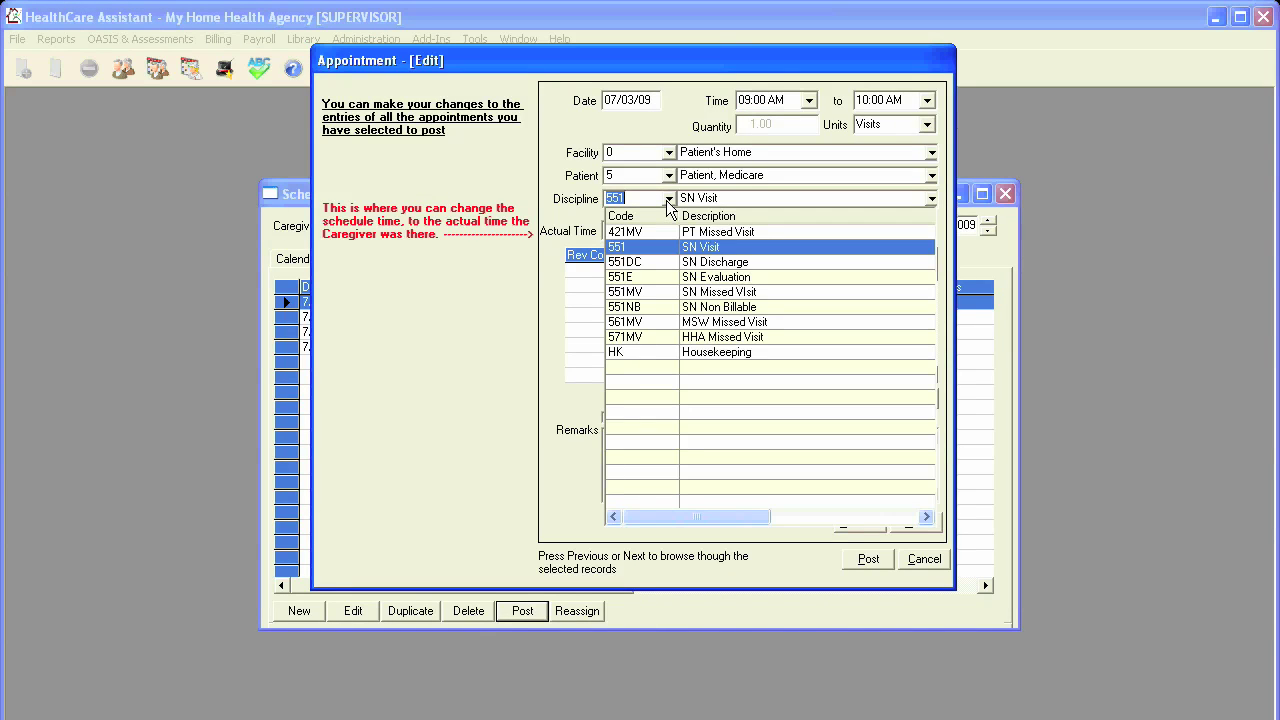
pyautogui.click(670, 292)
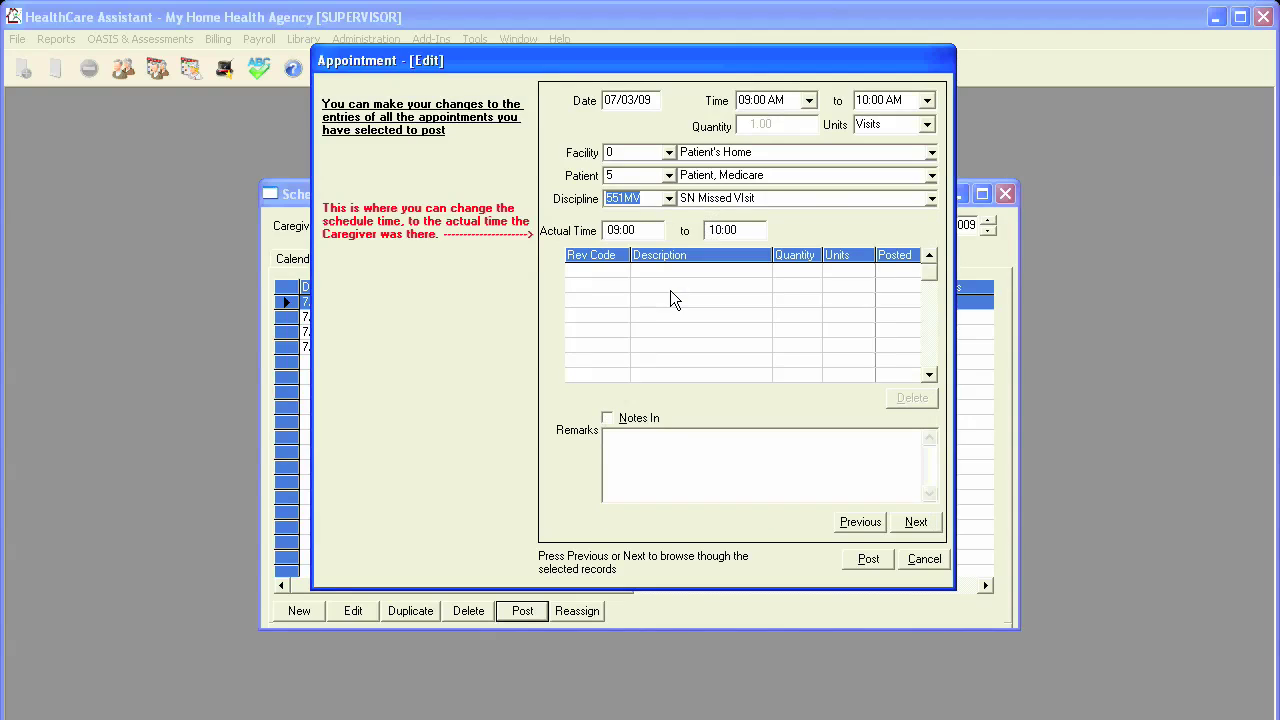
pyautogui.click(608, 418)
pyautogui.click(869, 560)
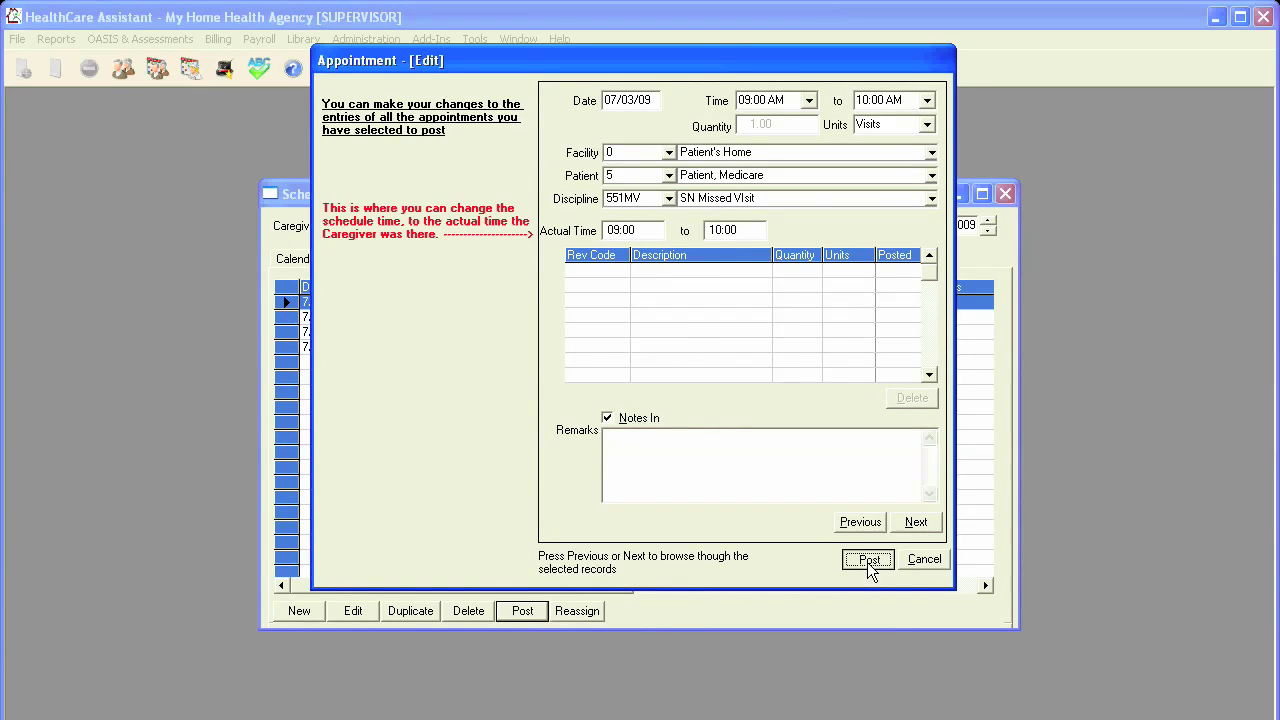
pyautogui.click(601, 451)
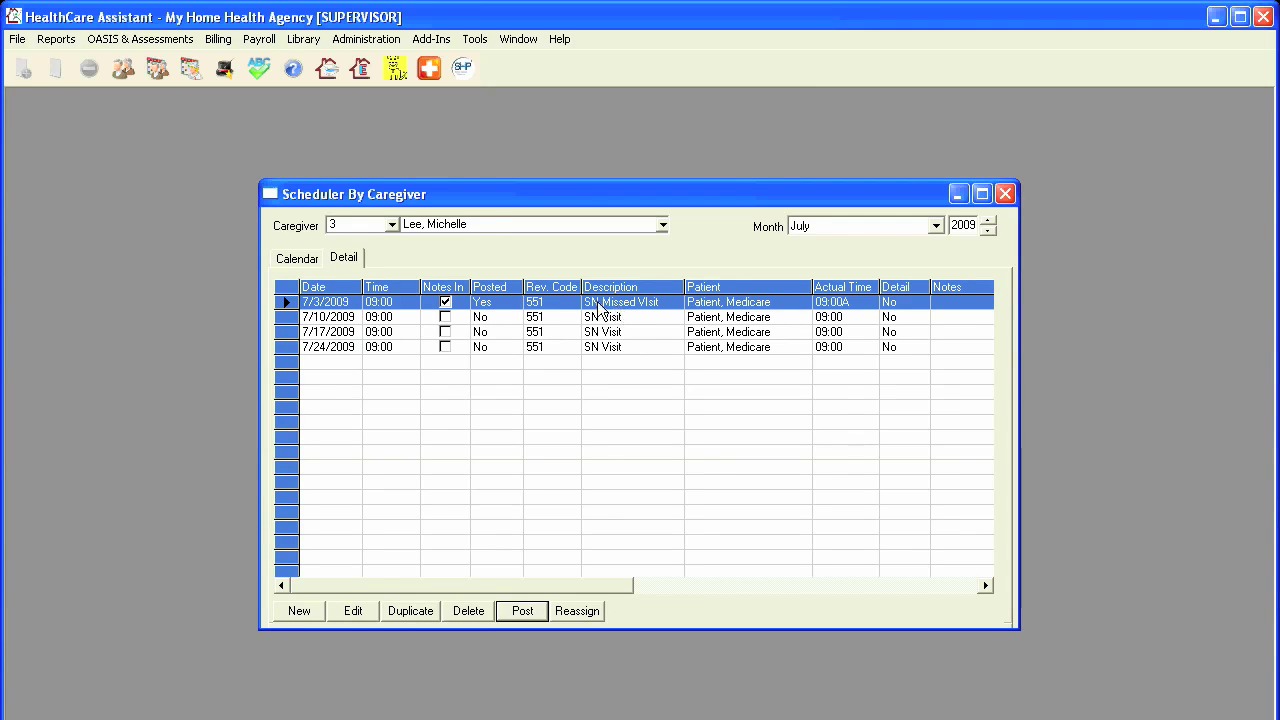
# Open the scheduler by patient for the Medicare patient and inspect the 7/3/2009 appointment in the detailed list.
pyautogui.click(156, 68)
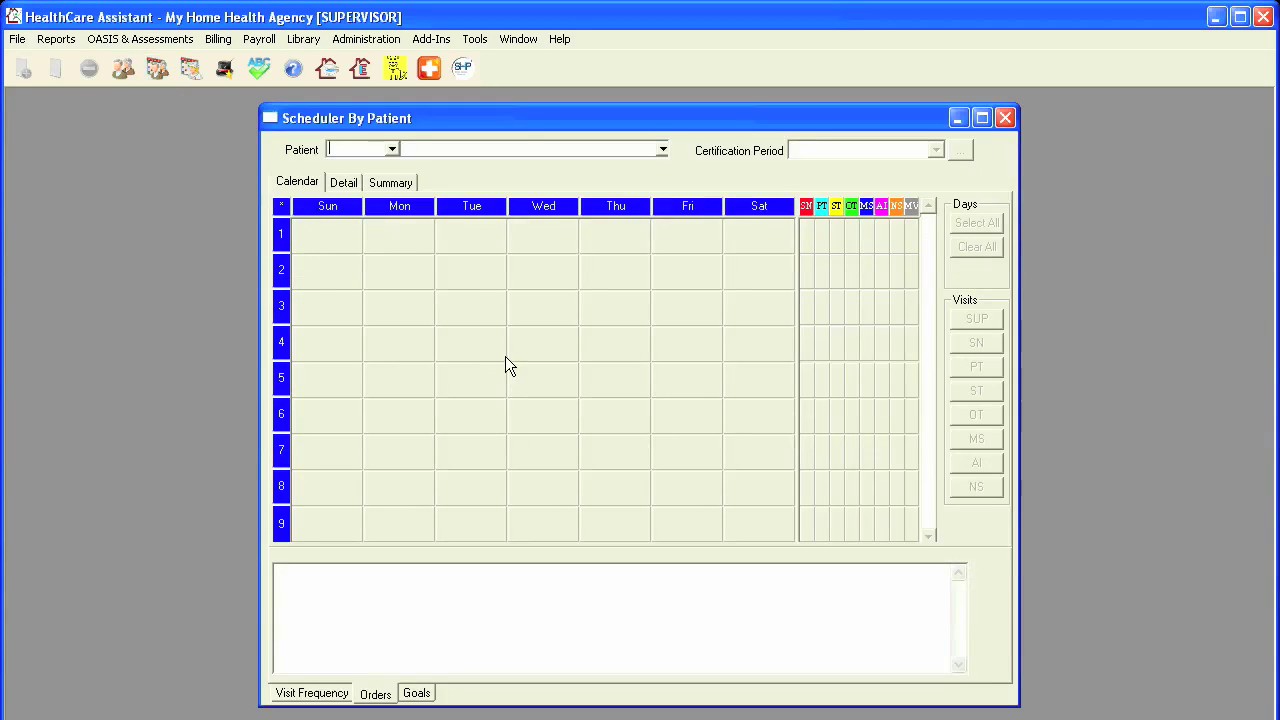
pyautogui.click(391, 149)
pyautogui.click(345, 166)
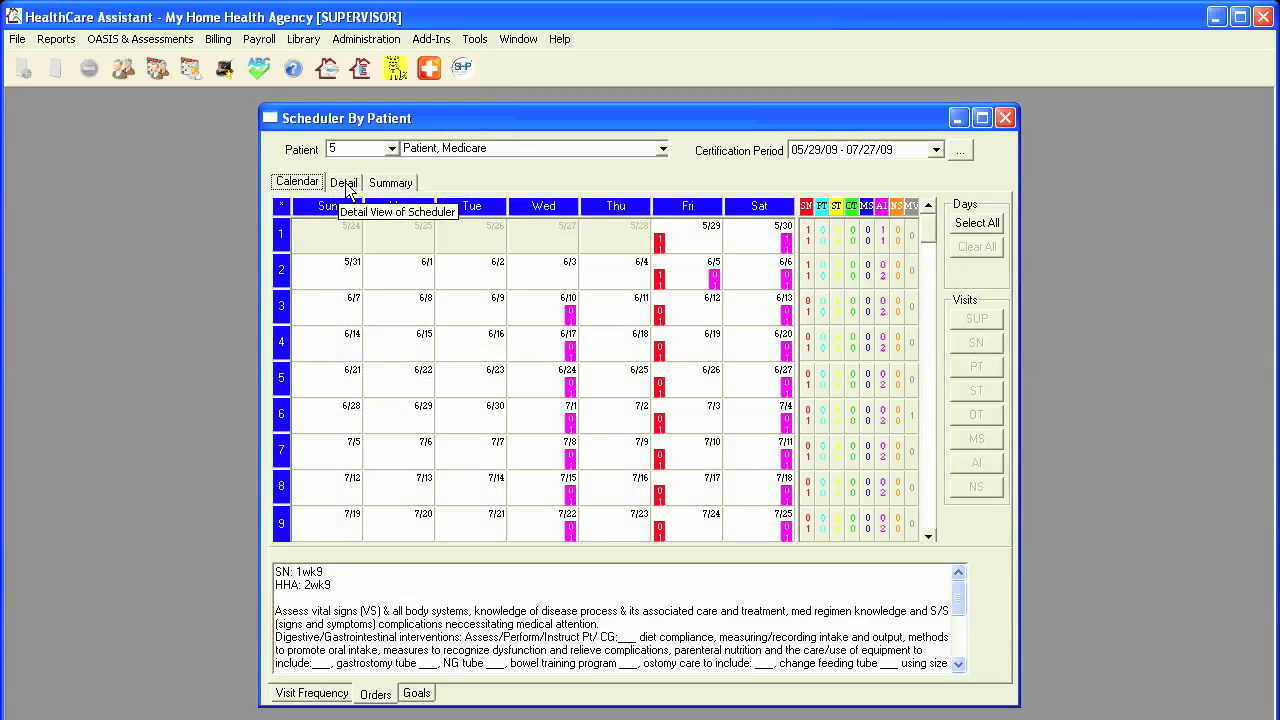
pyautogui.click(344, 182)
pyautogui.click(349, 331)
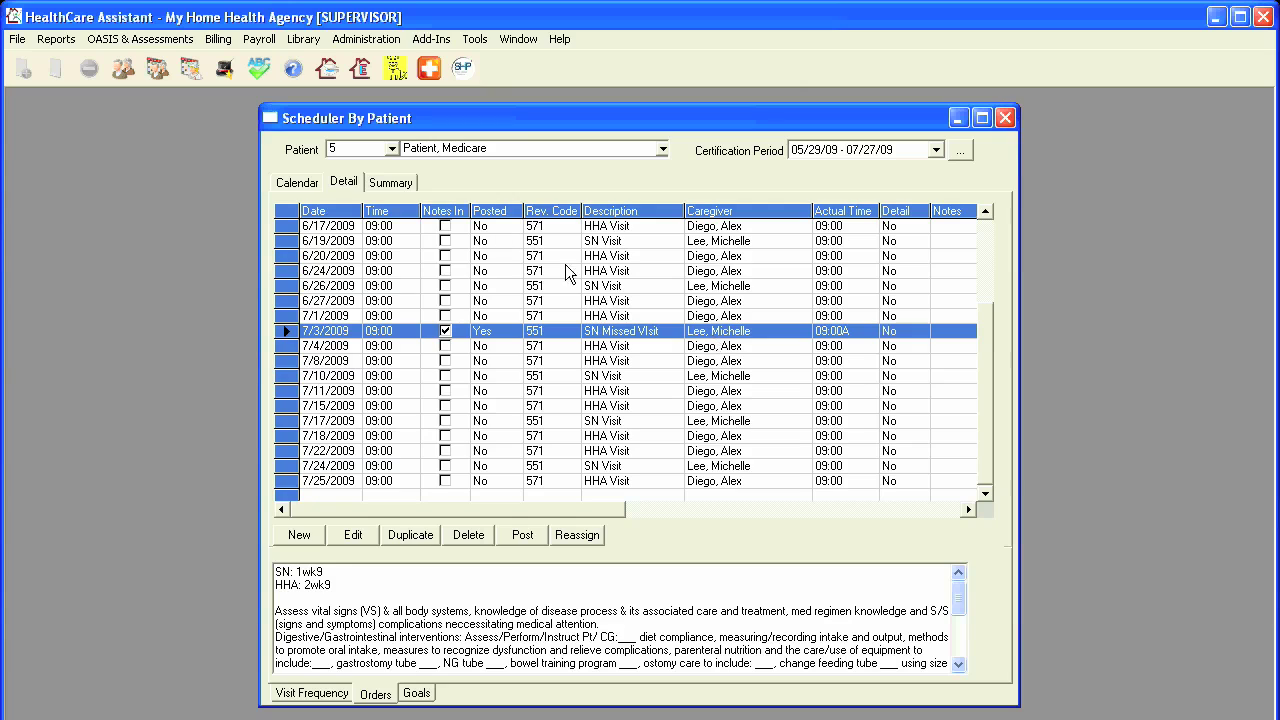
# Check the scheduled and missed SN visits for week 6 in the patient's certification period summary.
pyautogui.click(390, 183)
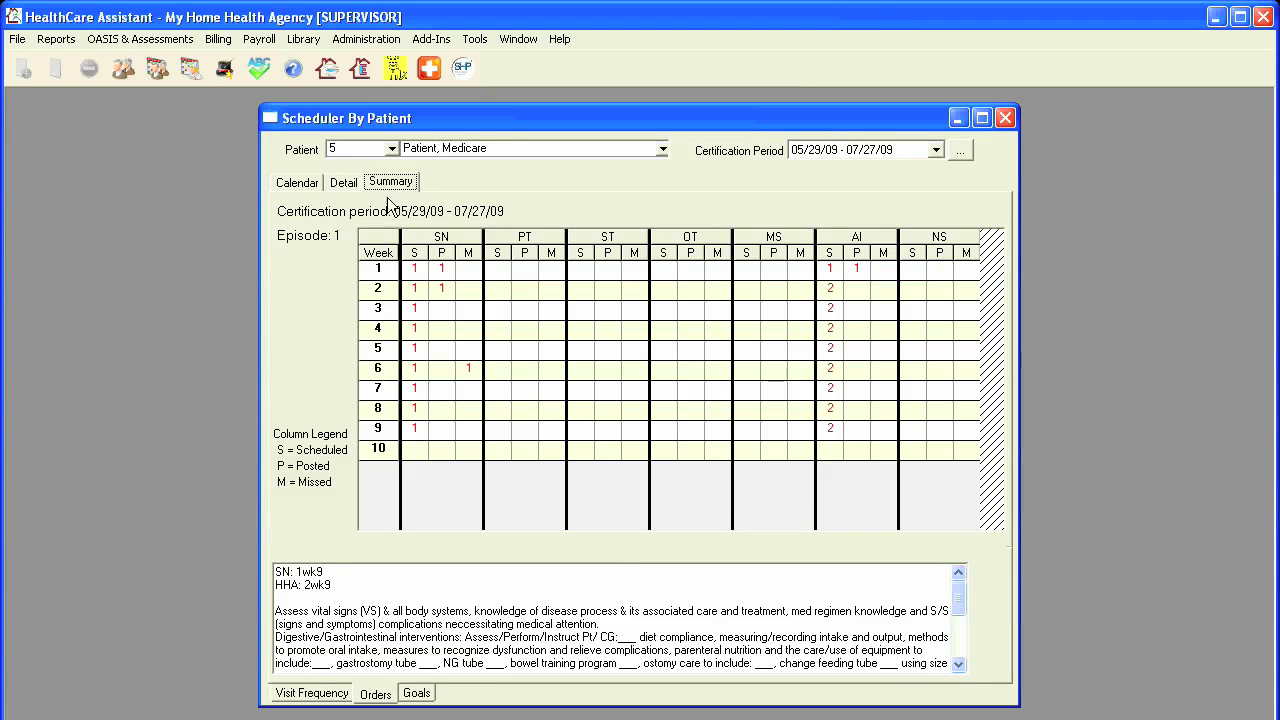
pyautogui.click(408, 368)
pyautogui.click(414, 368)
pyautogui.click(467, 368)
# Open the caregiver Visits List report and set it to show detail of visits and only include missed visits.
pyautogui.click(63, 44)
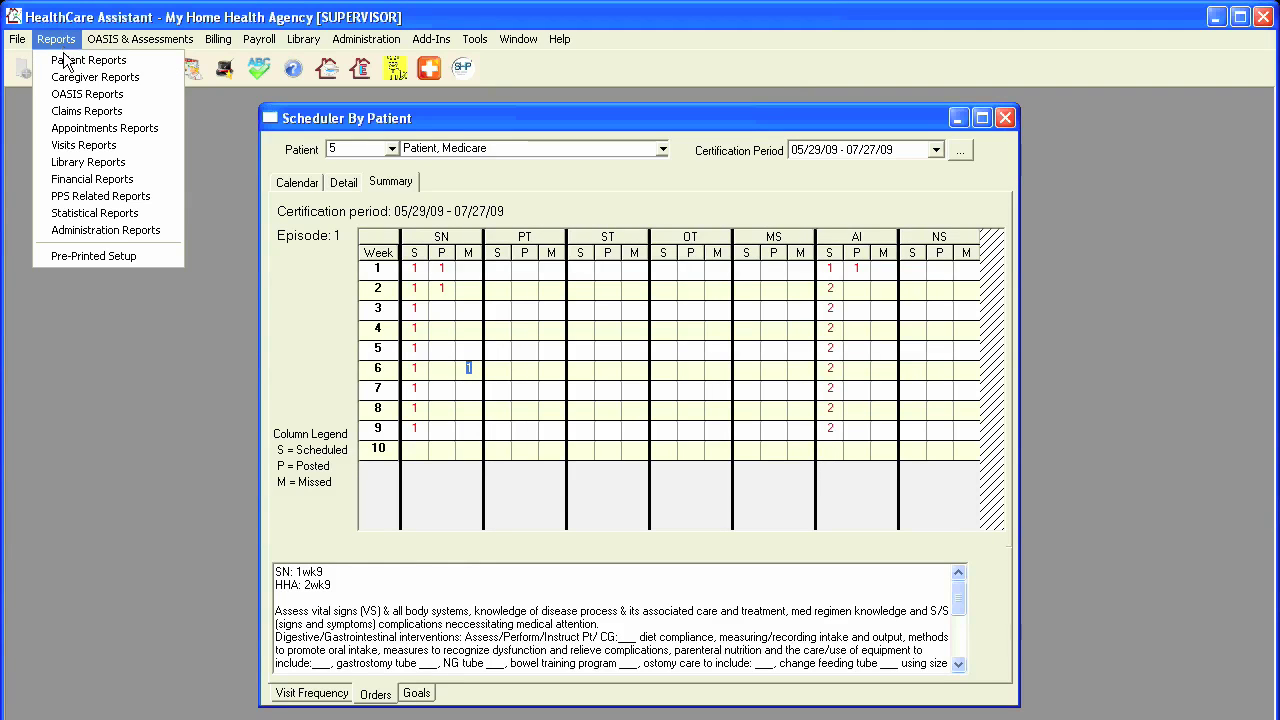
pyautogui.click(62, 80)
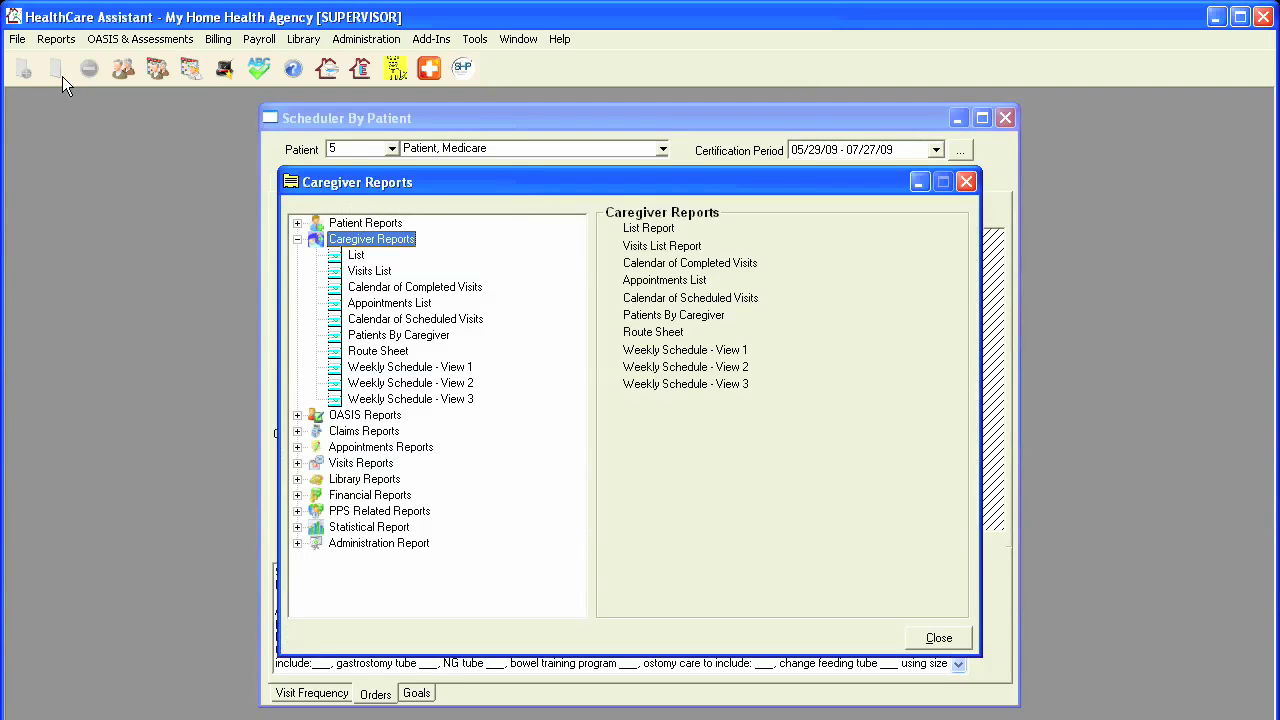
pyautogui.click(369, 273)
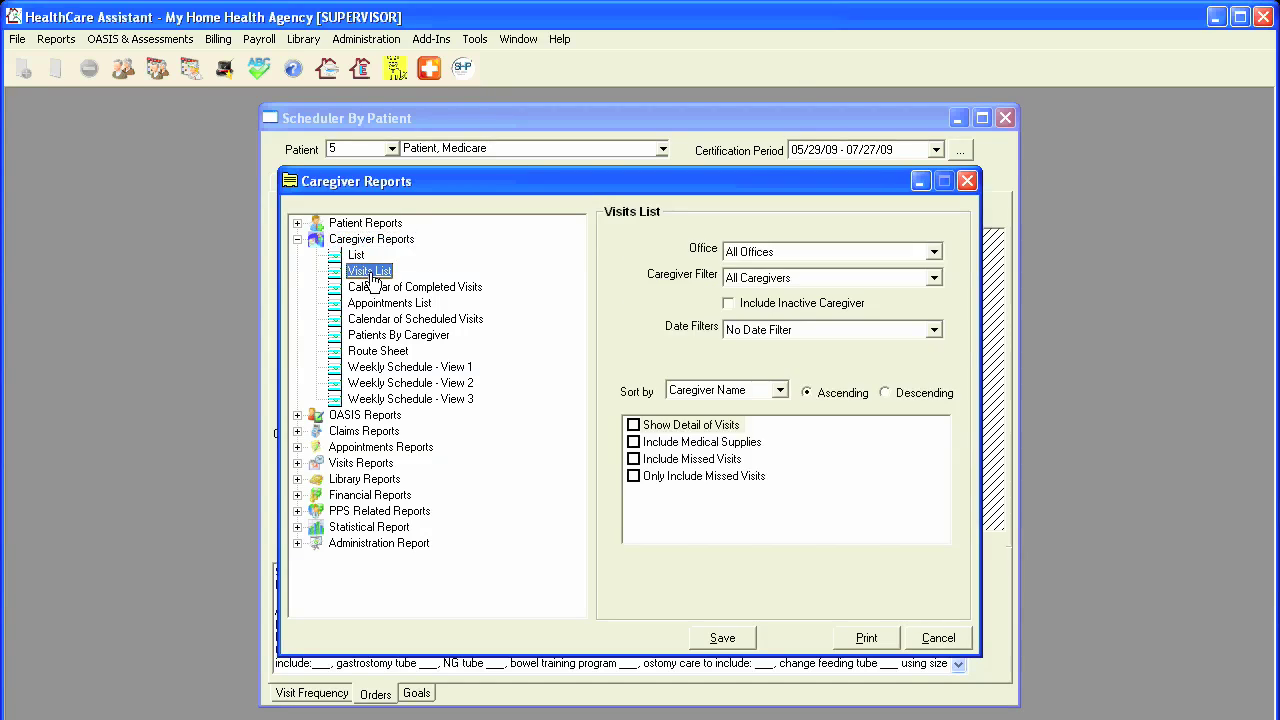
pyautogui.click(633, 426)
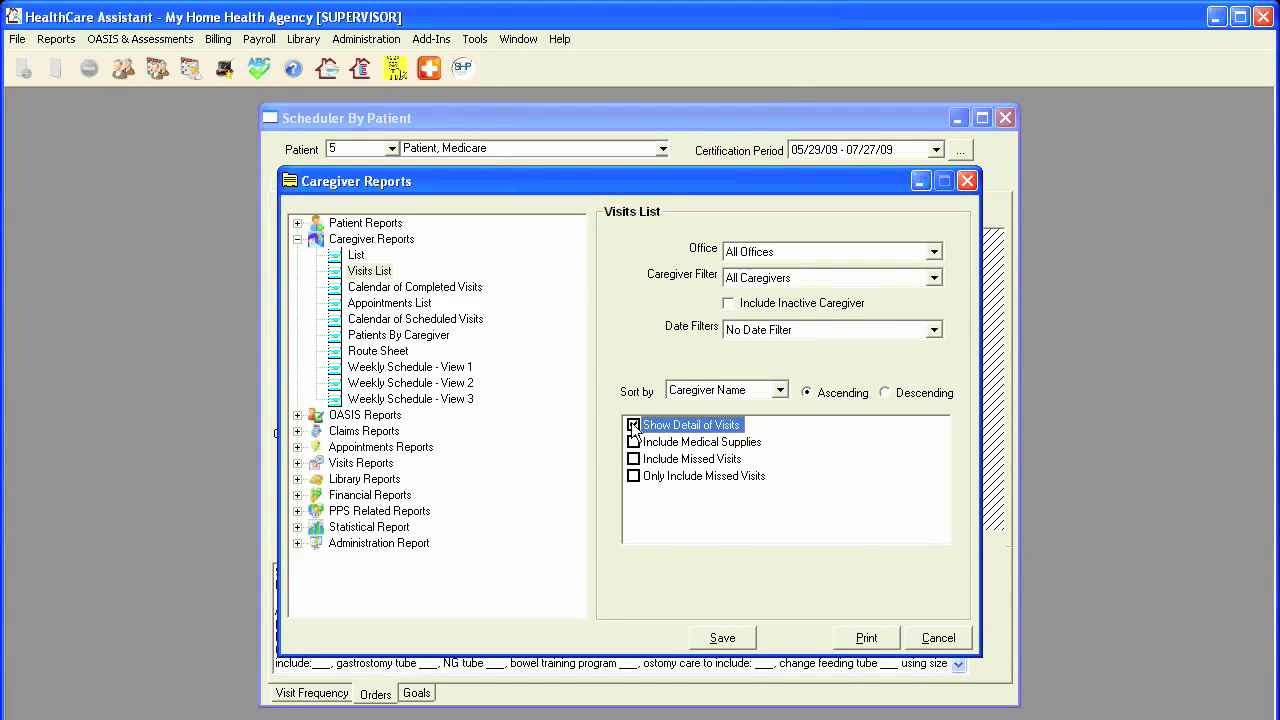
pyautogui.click(633, 476)
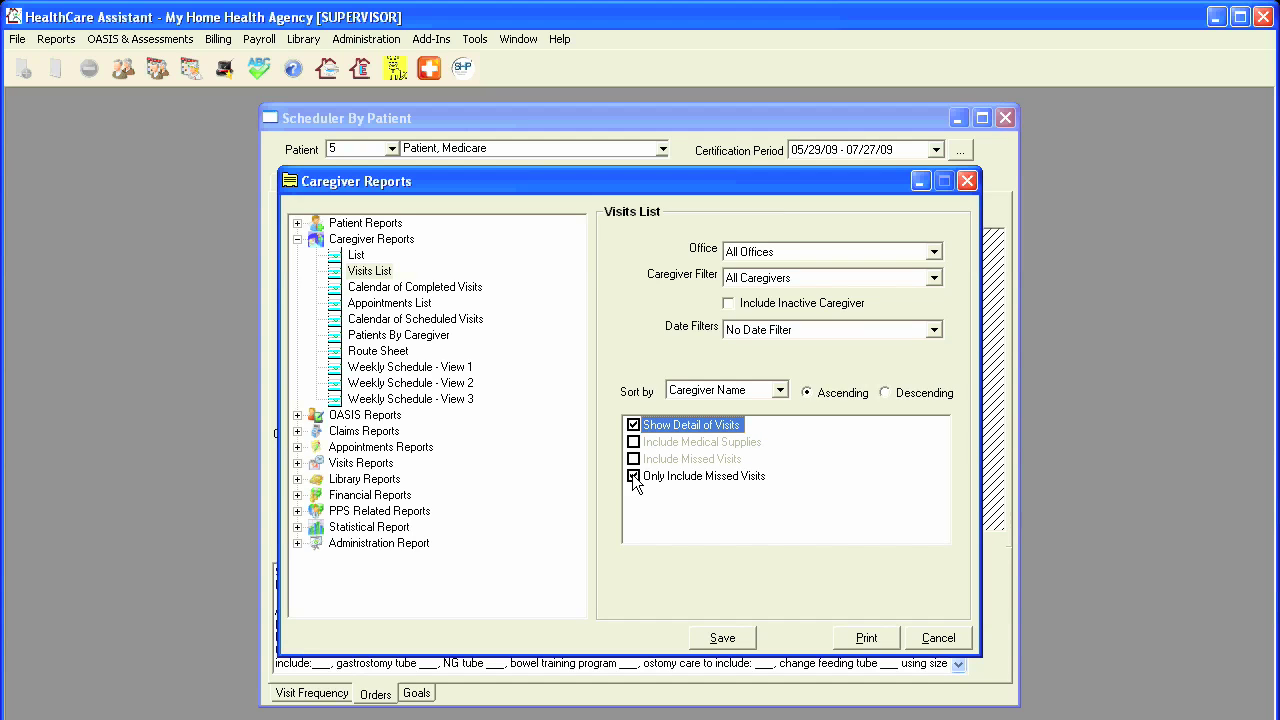
# Review the caregiver filter and date filter choices for the Visits List report.
pyautogui.click(933, 278)
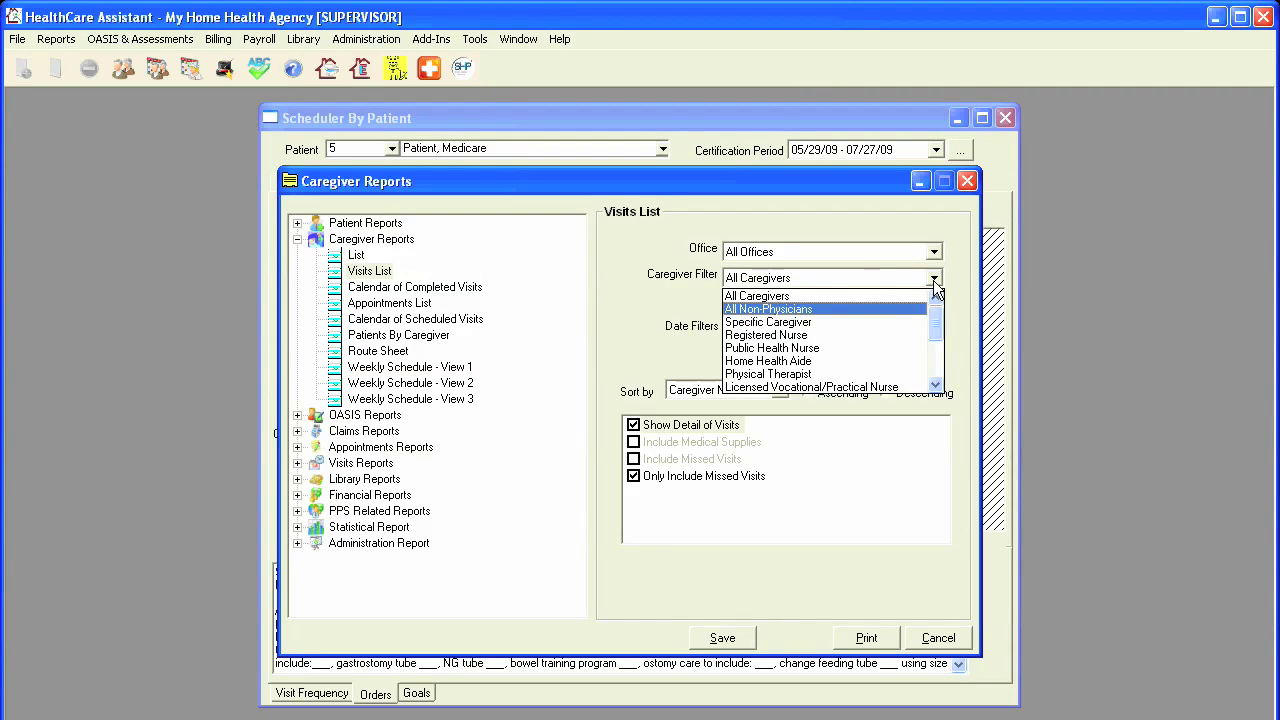
pyautogui.click(933, 280)
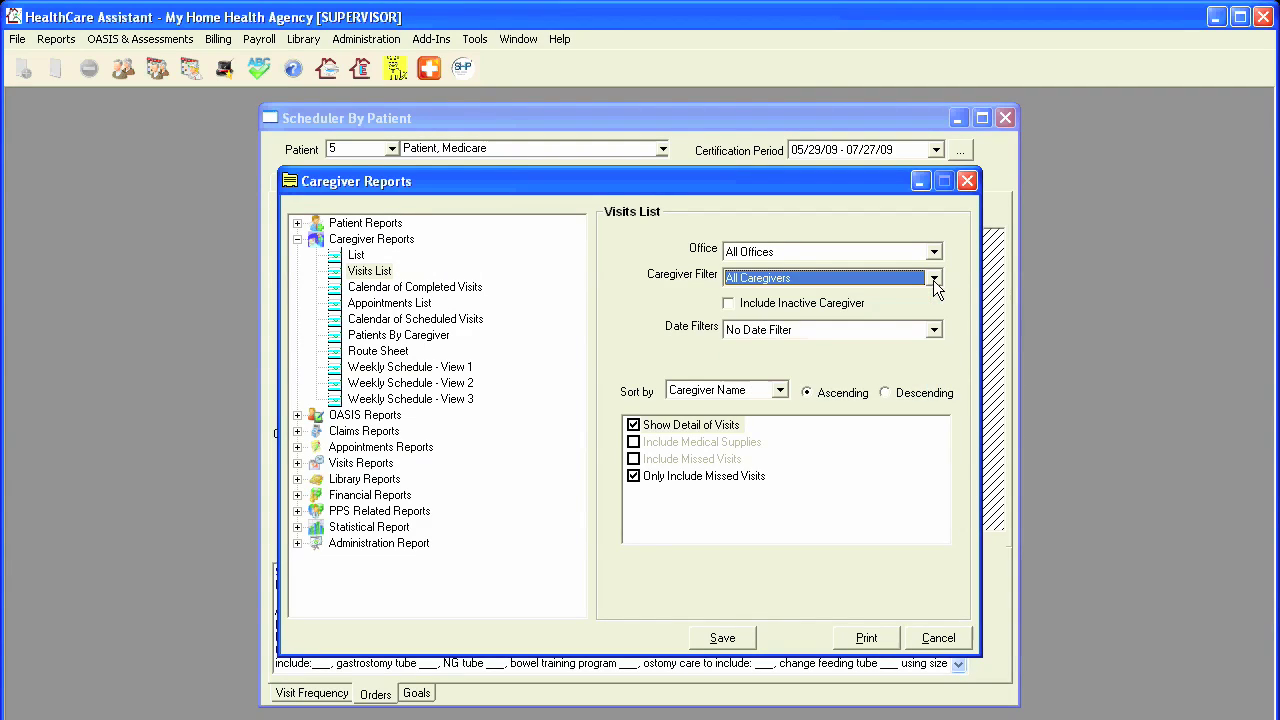
pyautogui.click(934, 331)
pyautogui.click(934, 331)
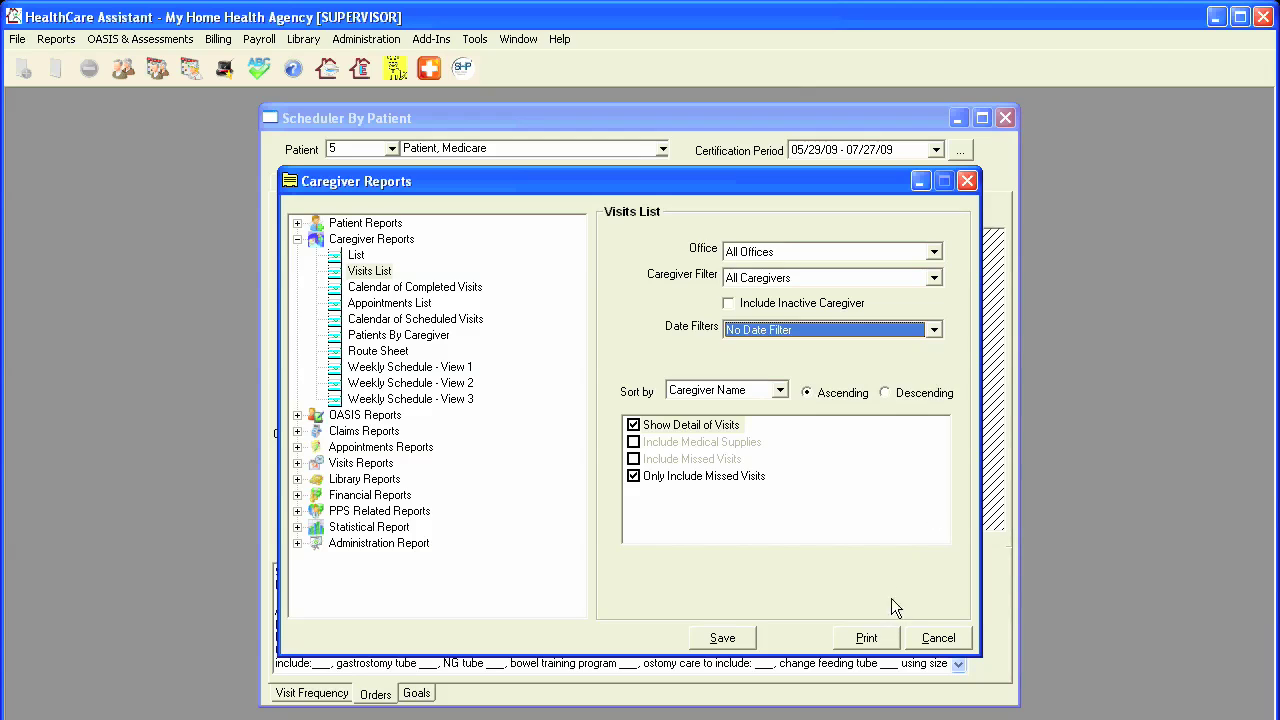
# Generate the caregiver Visits List report and page through its missed visits for all caregivers.
pyautogui.click(880, 640)
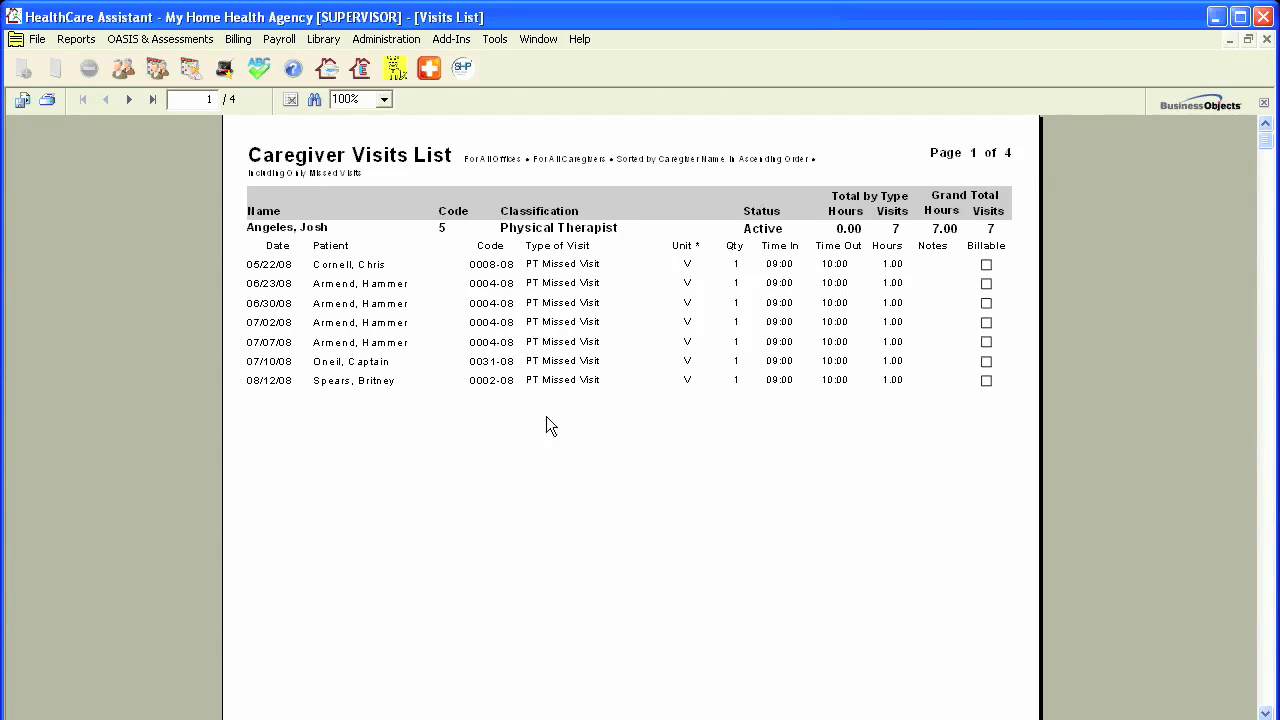
pyautogui.click(126, 101)
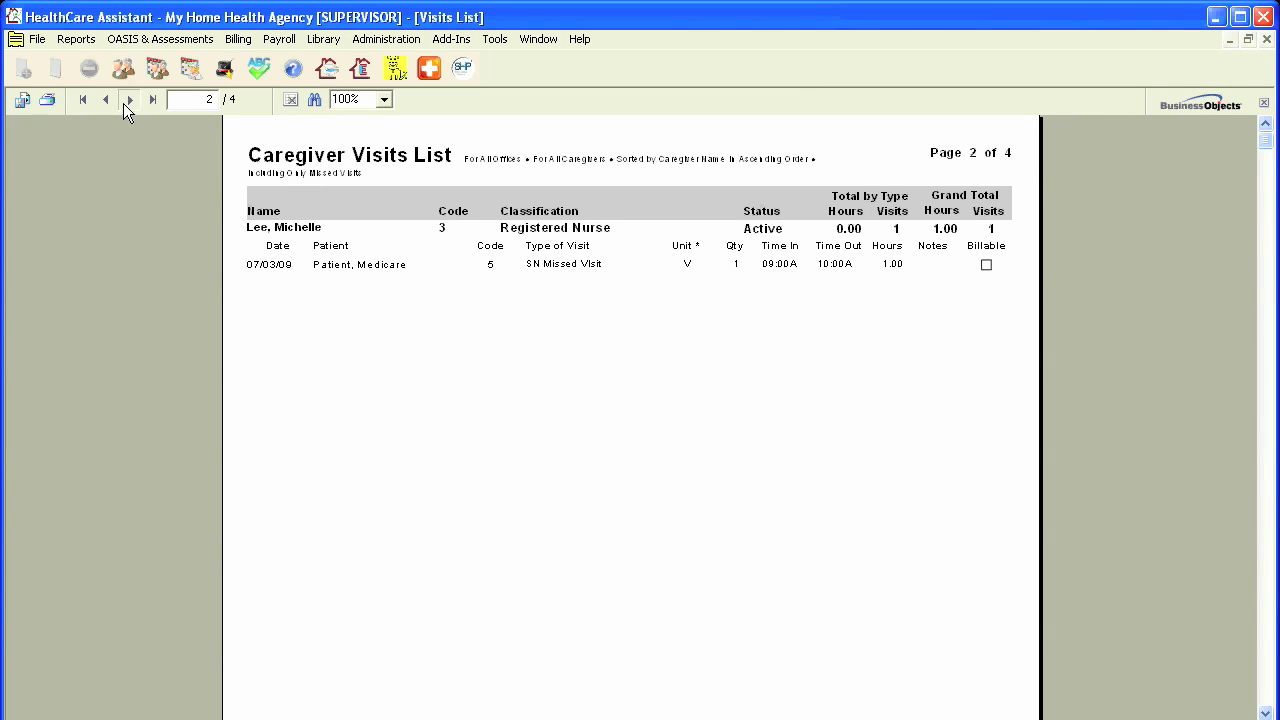
pyautogui.click(125, 101)
pyautogui.click(125, 101)
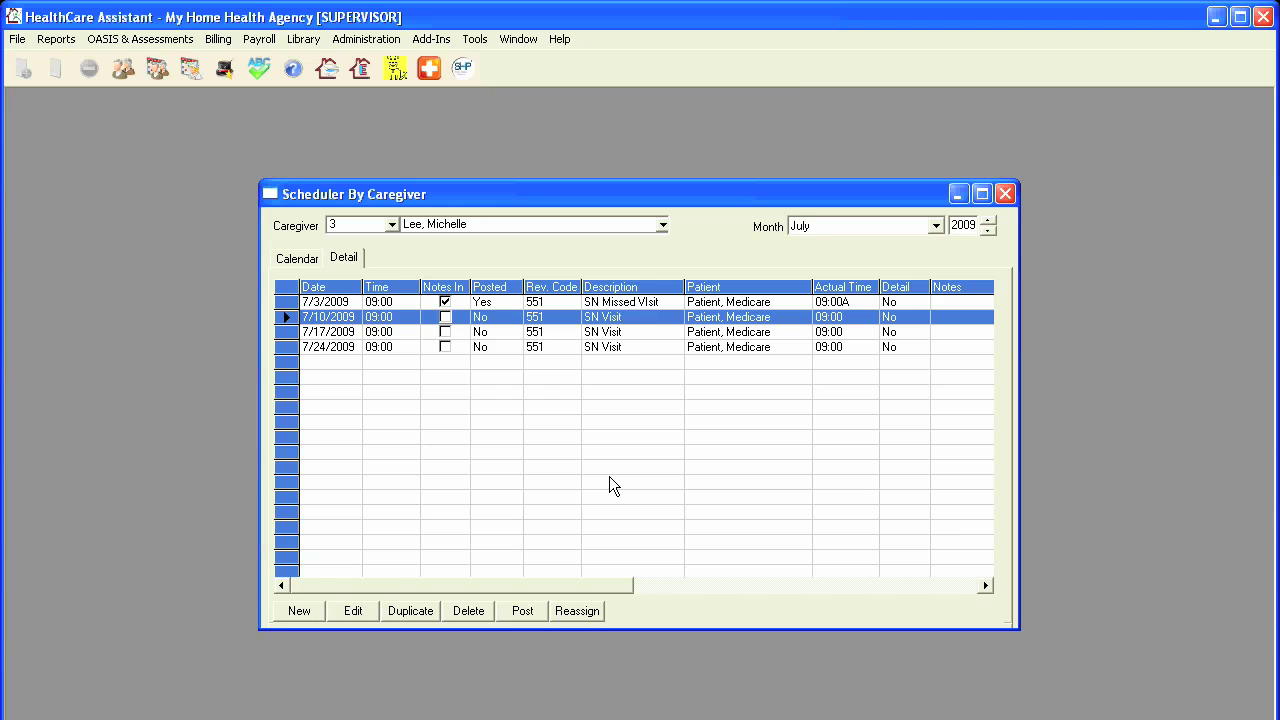
# Post the 7/10/2009 SN Visit with the option to edit actual time and notes, adding sub-account 623 Wound Care Supplies with quantity 1.
pyautogui.click(525, 612)
pyautogui.click(555, 429)
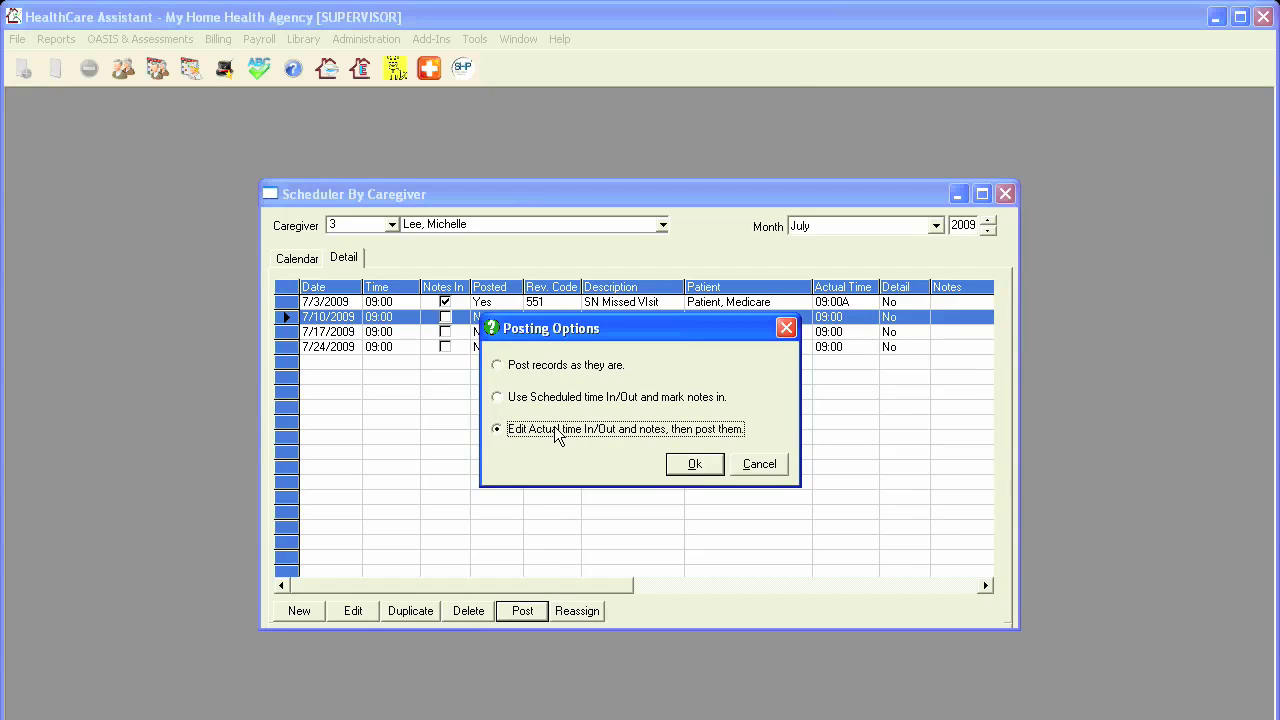
pyautogui.click(674, 467)
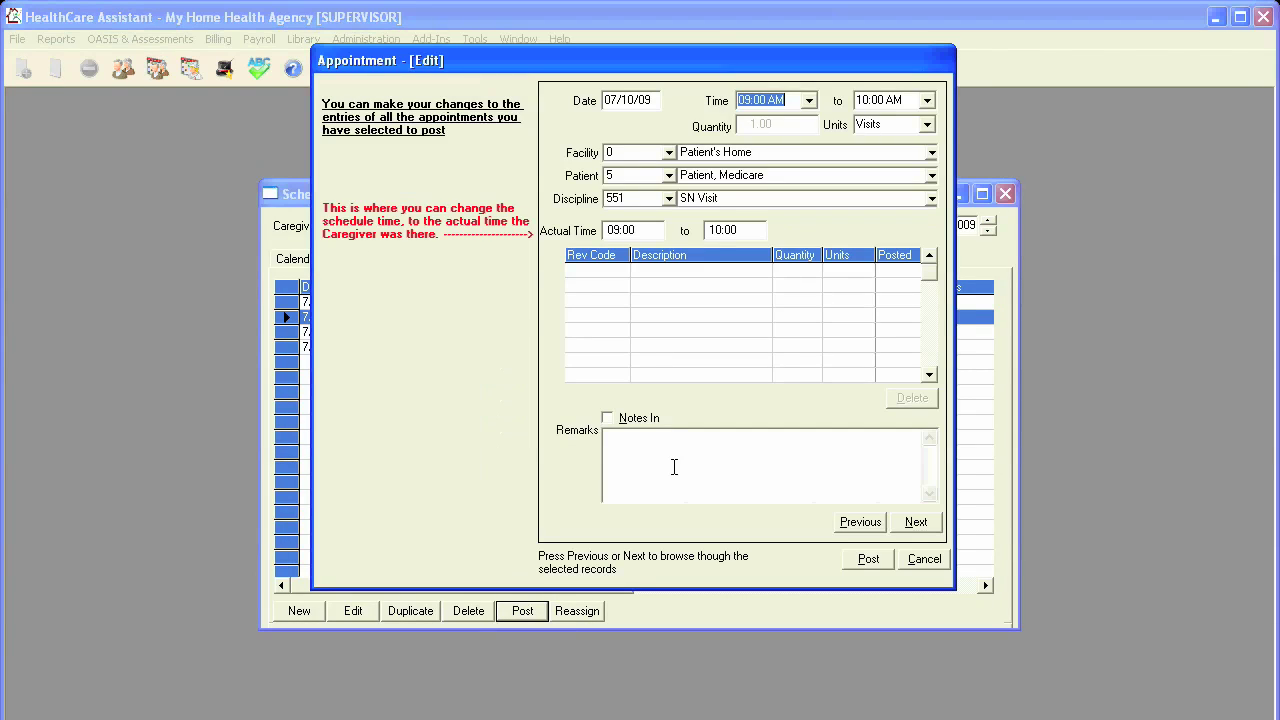
pyautogui.click(623, 272)
pyautogui.click(623, 271)
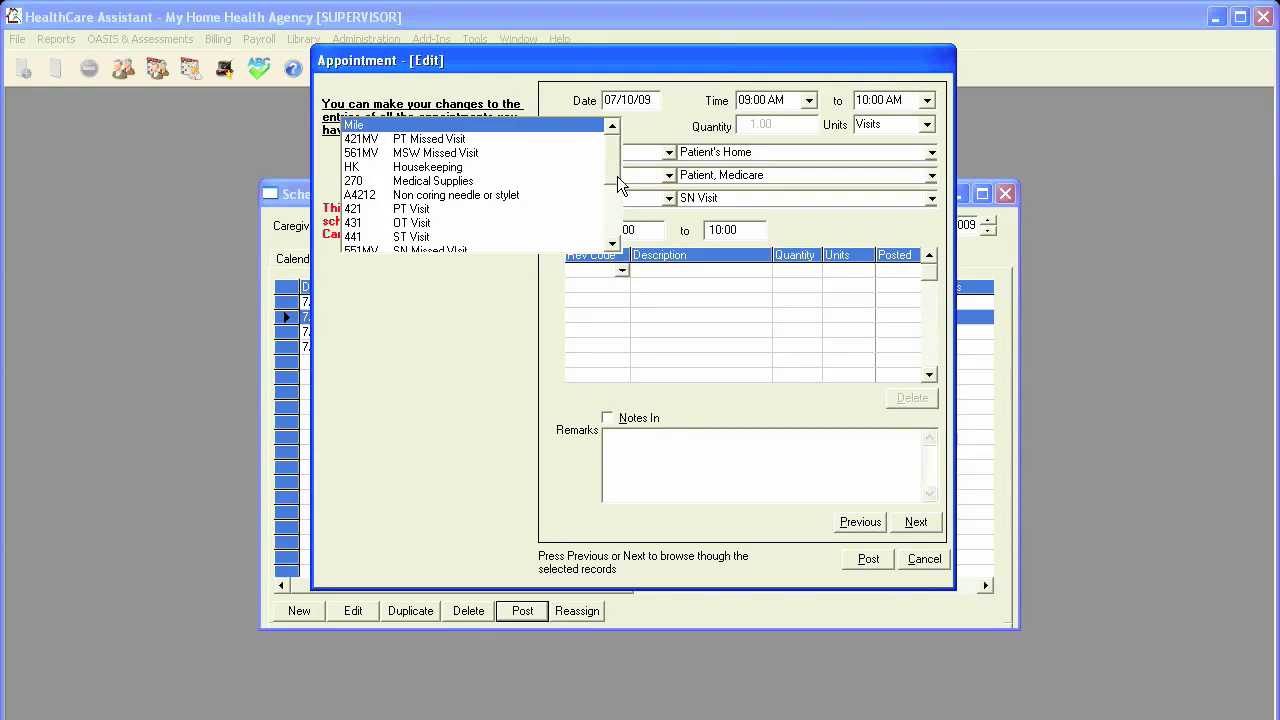
pyautogui.scroll(-5, 608, 242)
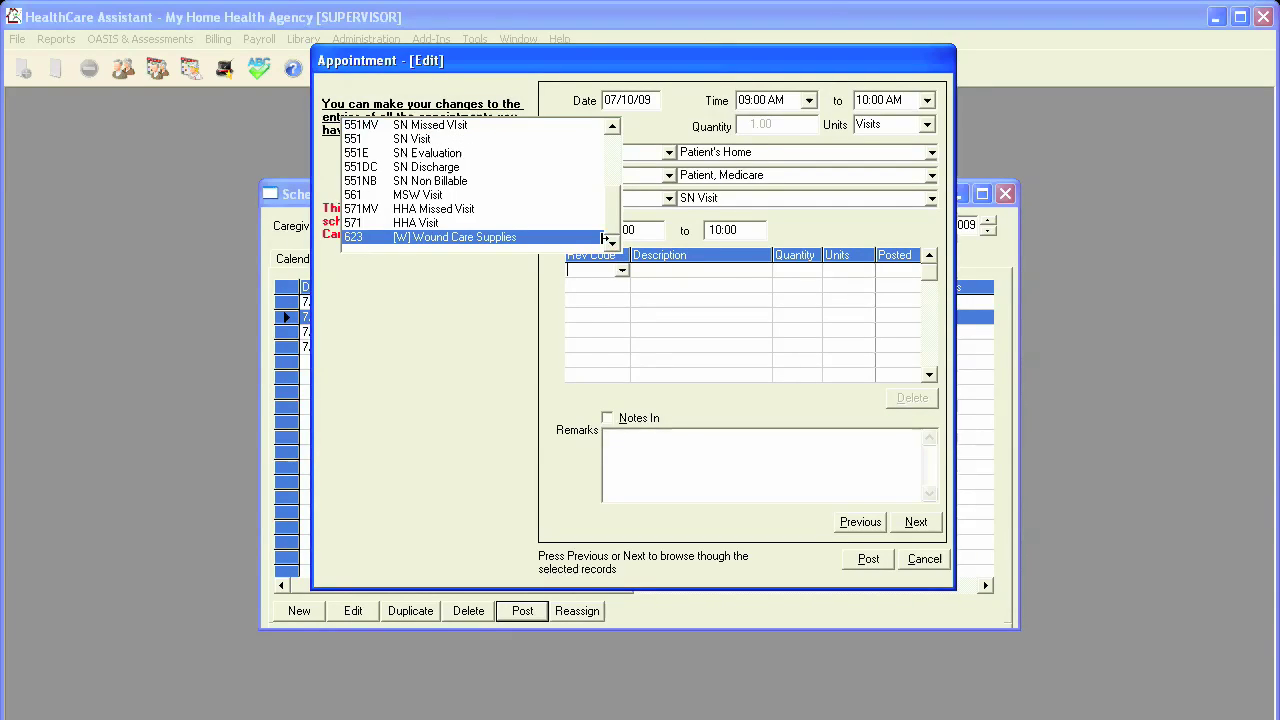
pyautogui.click(575, 240)
pyautogui.click(794, 270)
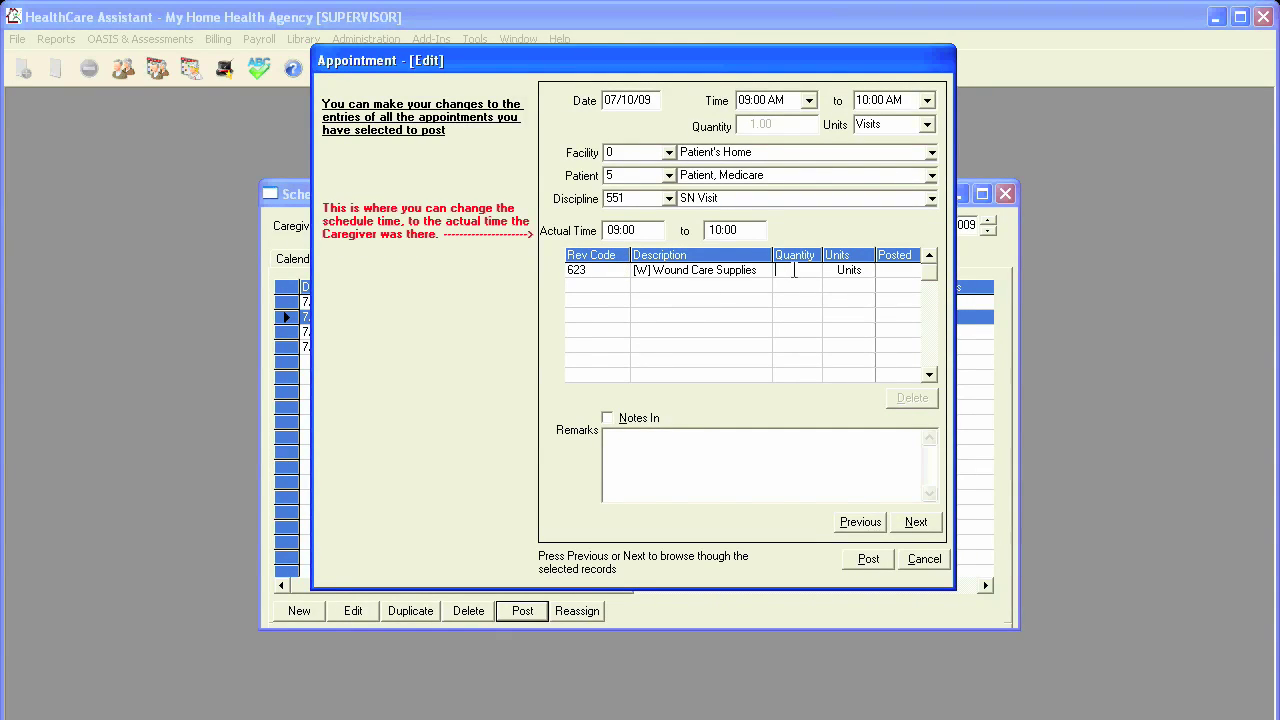
pyautogui.write('1')
# Add a Mileage sub-account with a quantity of 15 to the 7/10/2009 appointment.
pyautogui.click(612, 287)
pyautogui.click(621, 285)
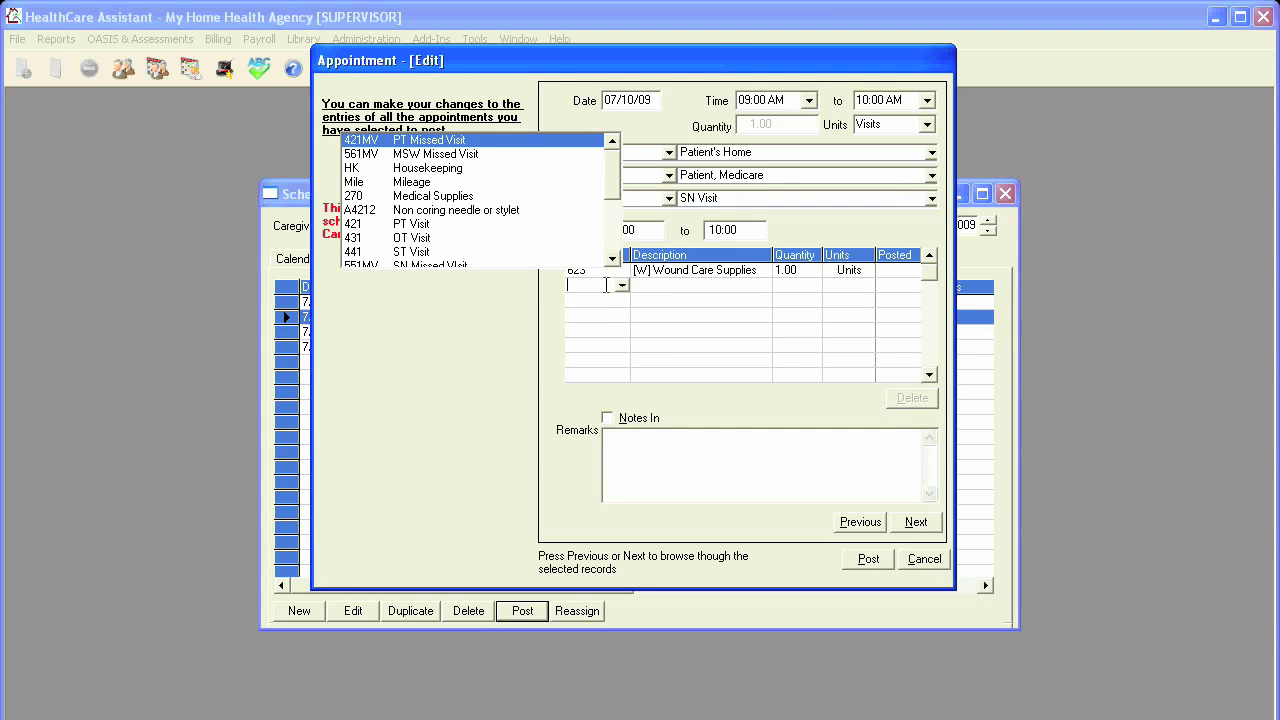
pyautogui.write('Mile')
pyautogui.press('Return')
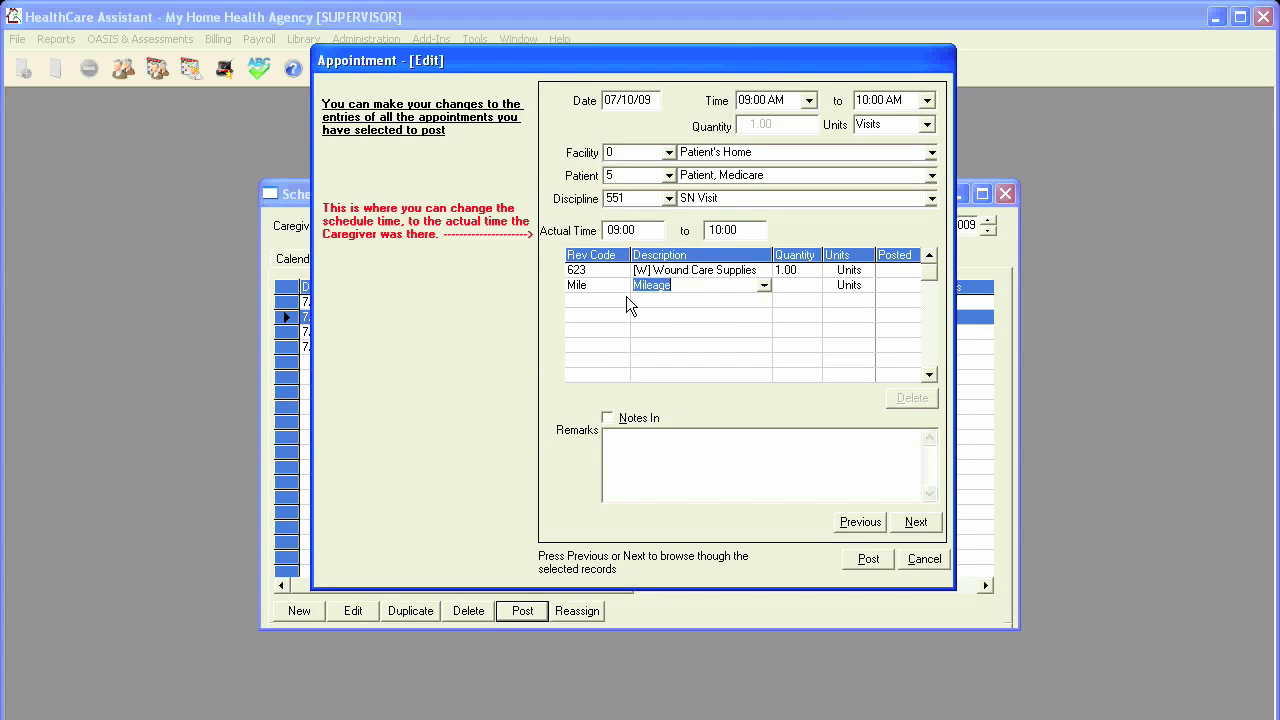
pyautogui.click(788, 285)
pyautogui.write('15')
pyautogui.press('Tab')
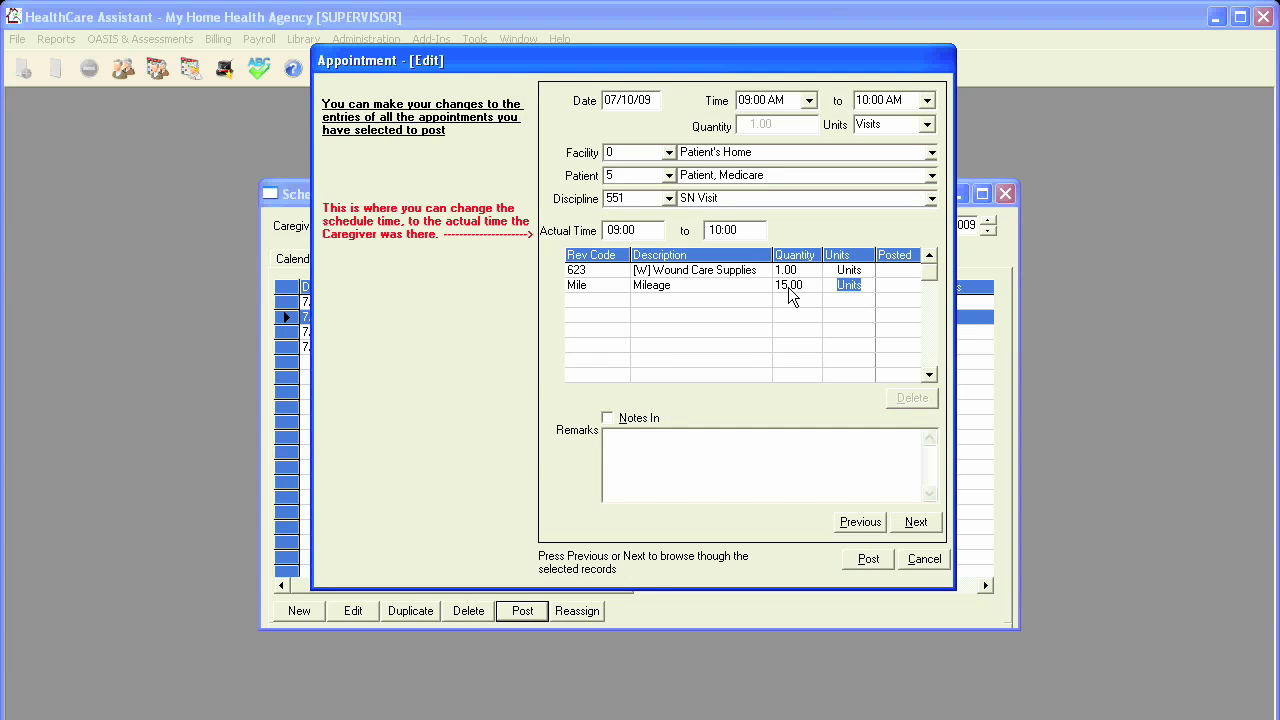
# Mark the notes as in for the 7/10/2009 appointment and post it with its sub-accounts to the ledger.
pyautogui.click(633, 418)
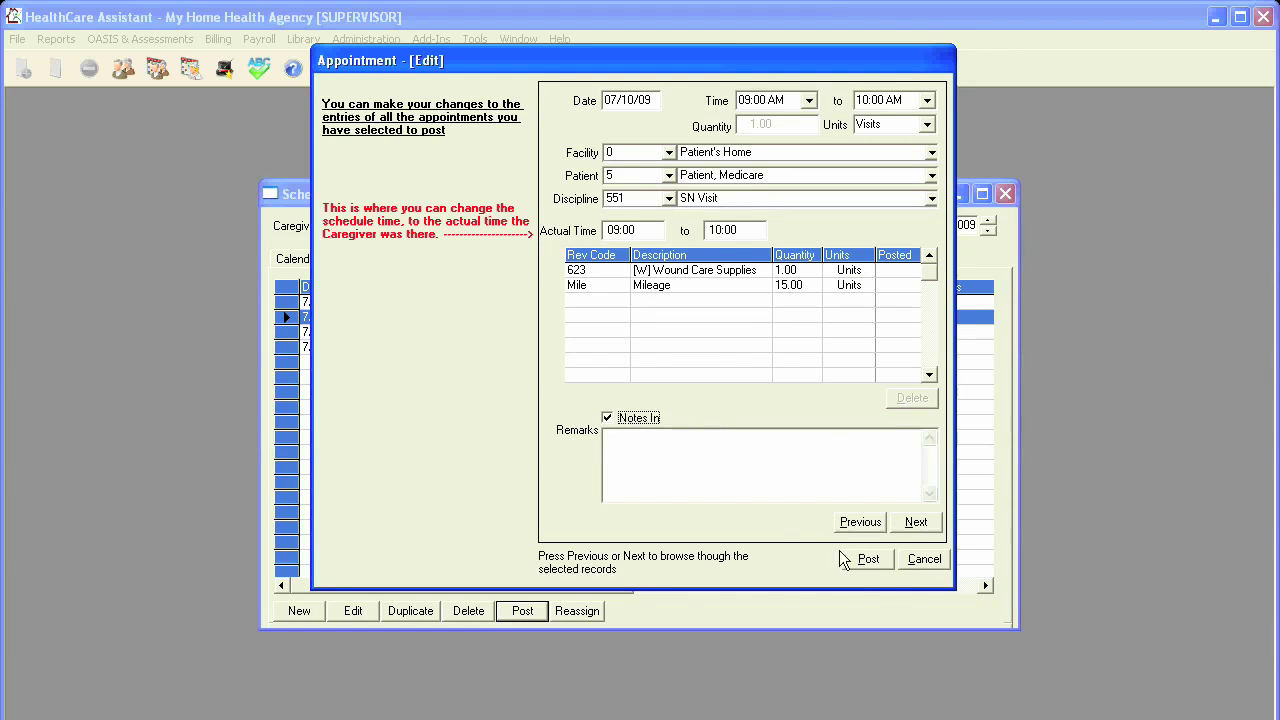
pyautogui.click(868, 562)
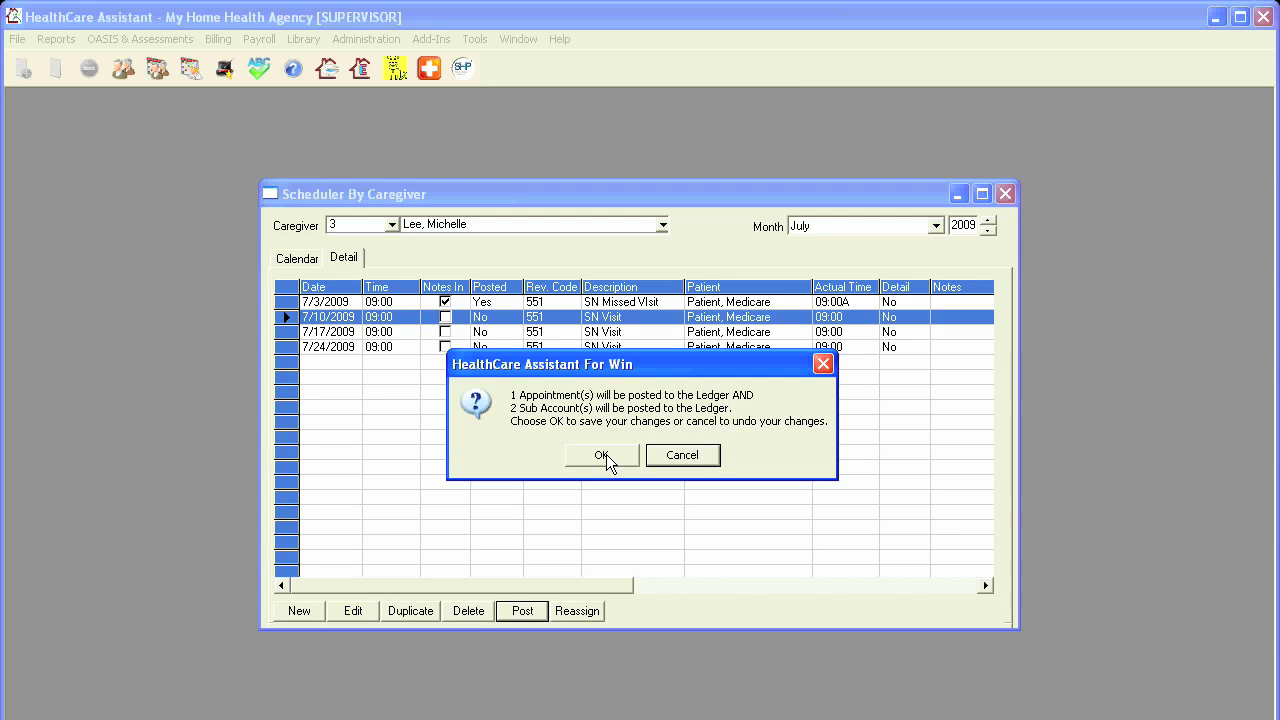
pyautogui.click(603, 455)
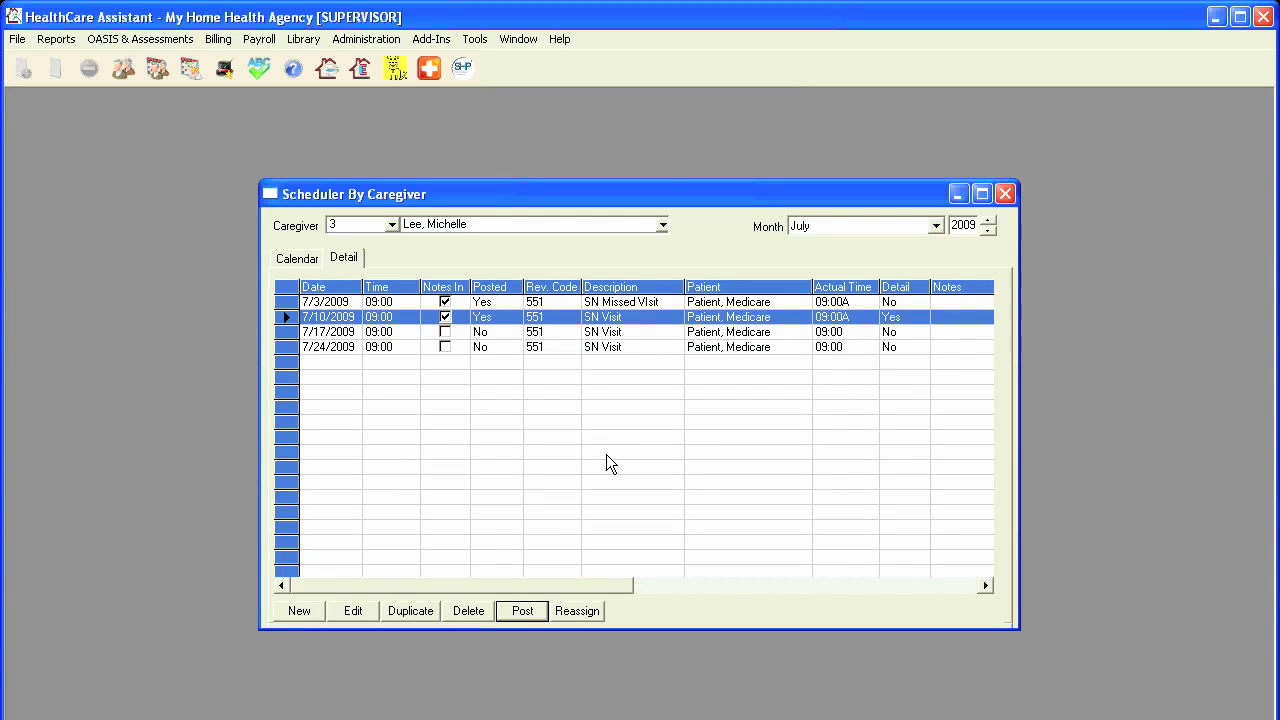
# Open the Medicare patient's ledger from the patient list and inspect the SN Visit and Mileage entries for 7/10/2009.
pyautogui.click(123, 69)
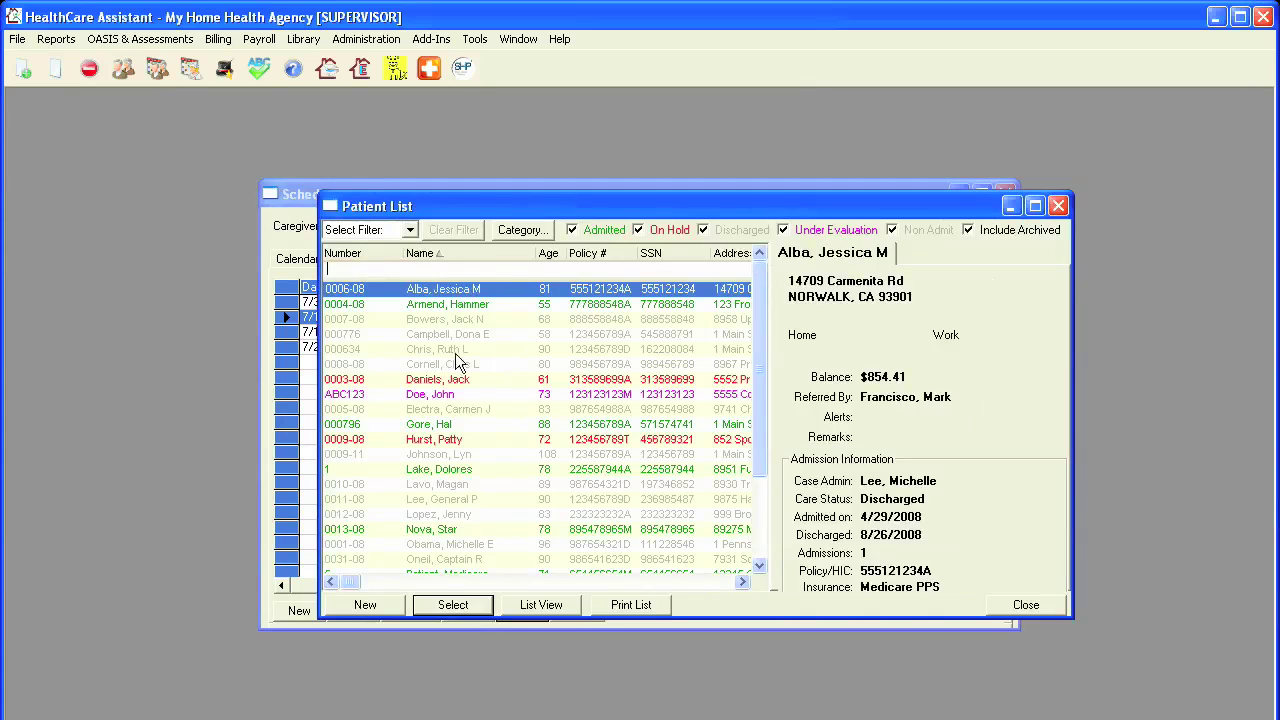
pyautogui.write('5')
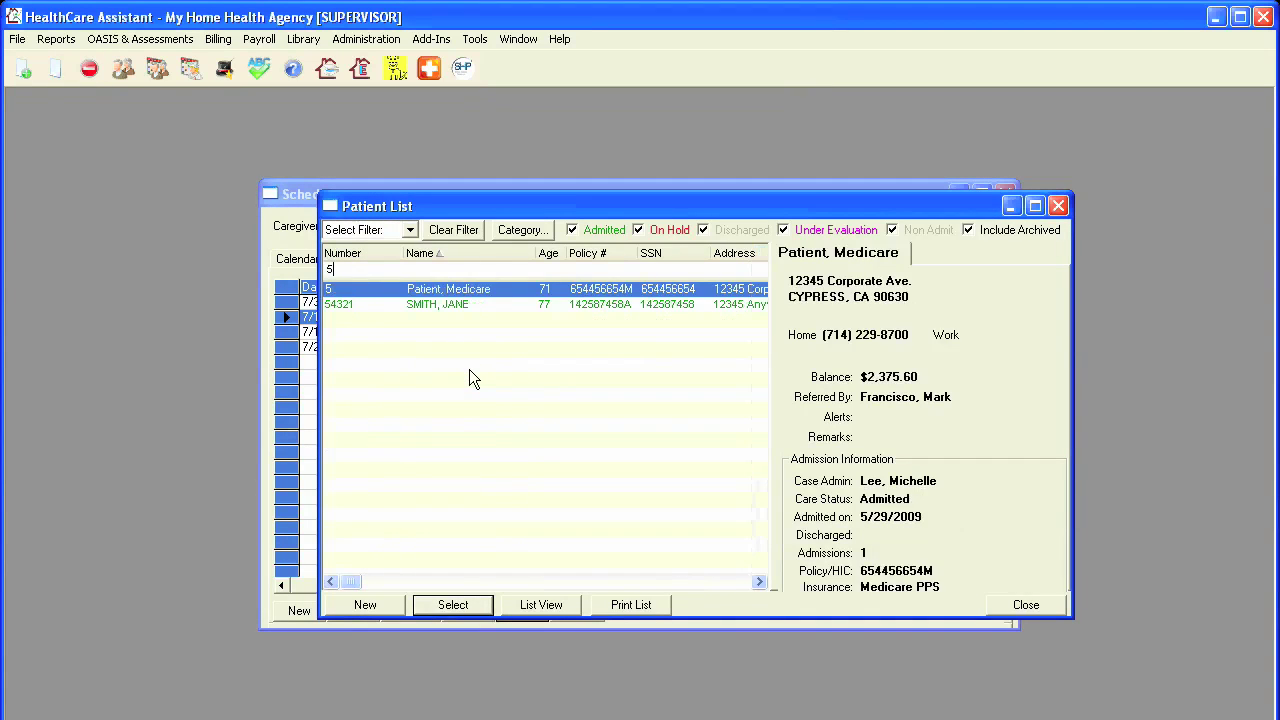
pyautogui.doubleClick(459, 289)
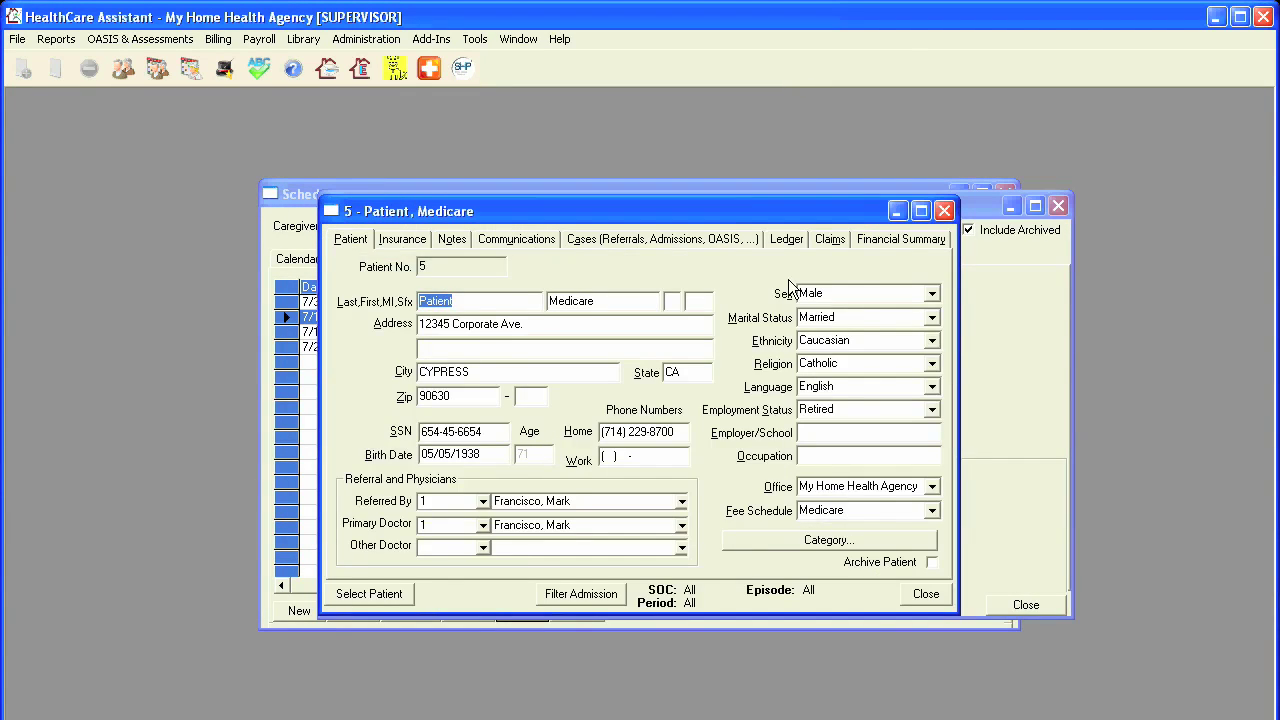
pyautogui.click(786, 242)
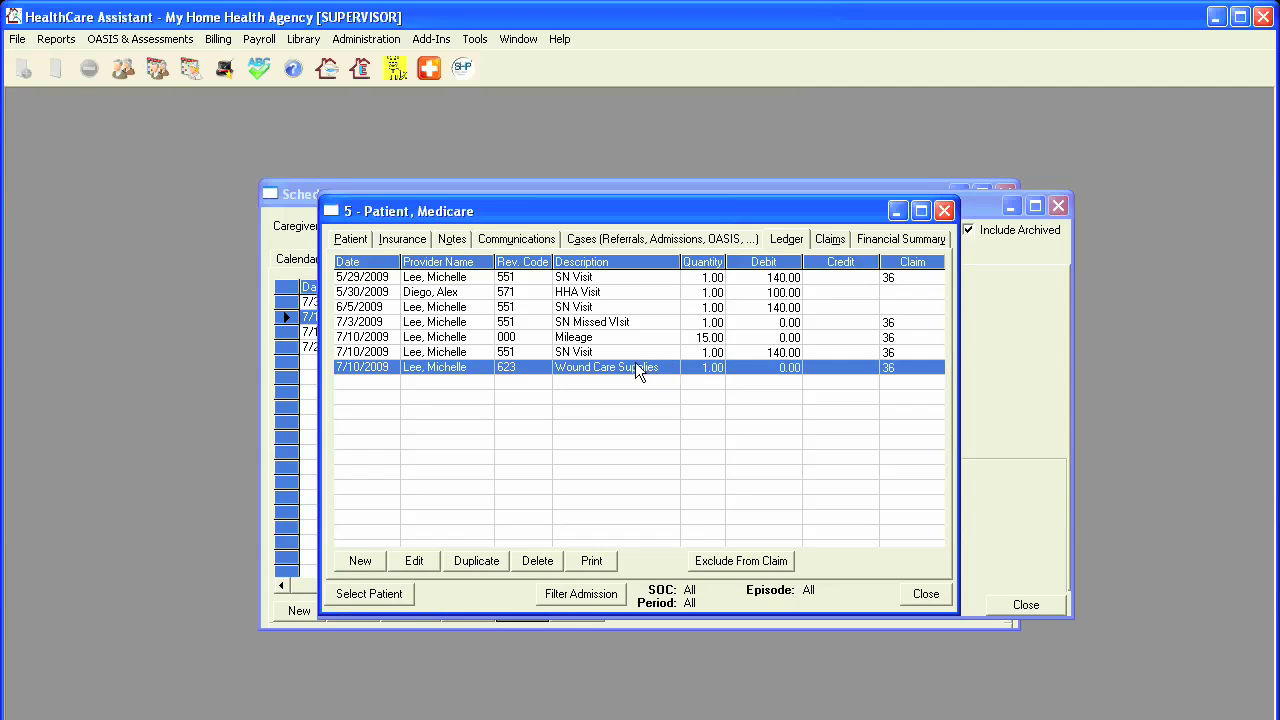
pyautogui.click(612, 353)
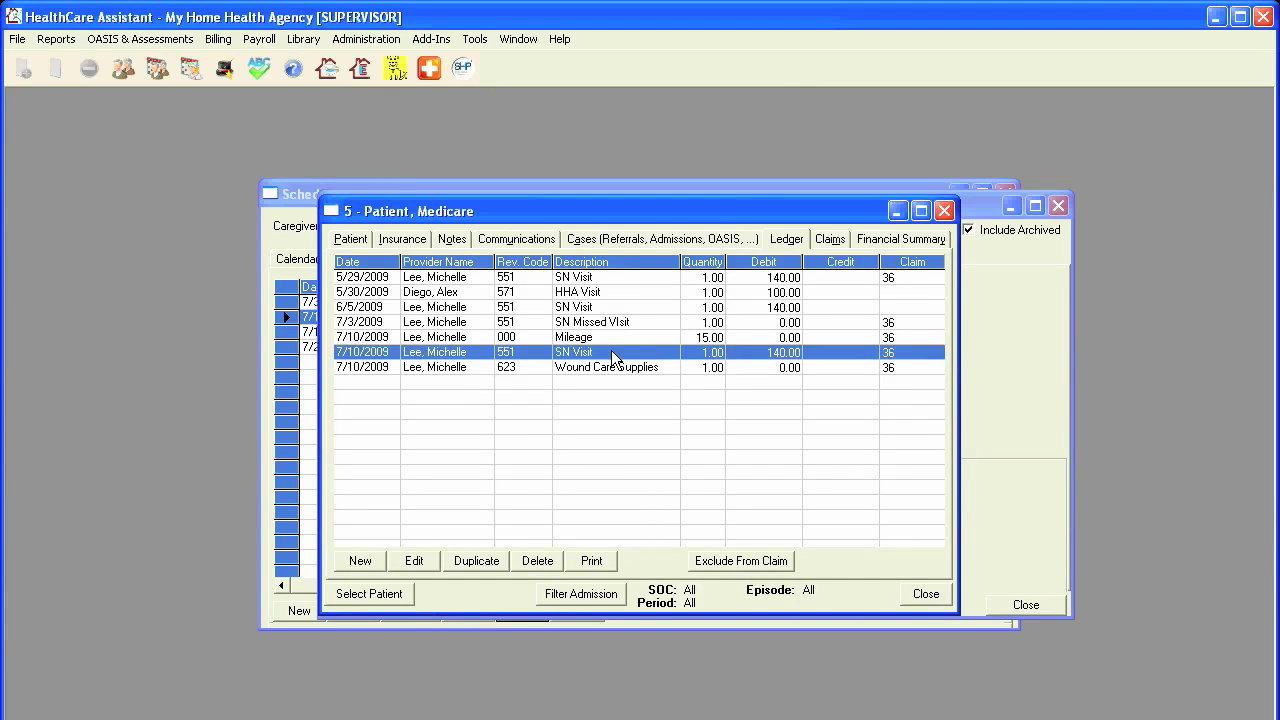
pyautogui.click(611, 338)
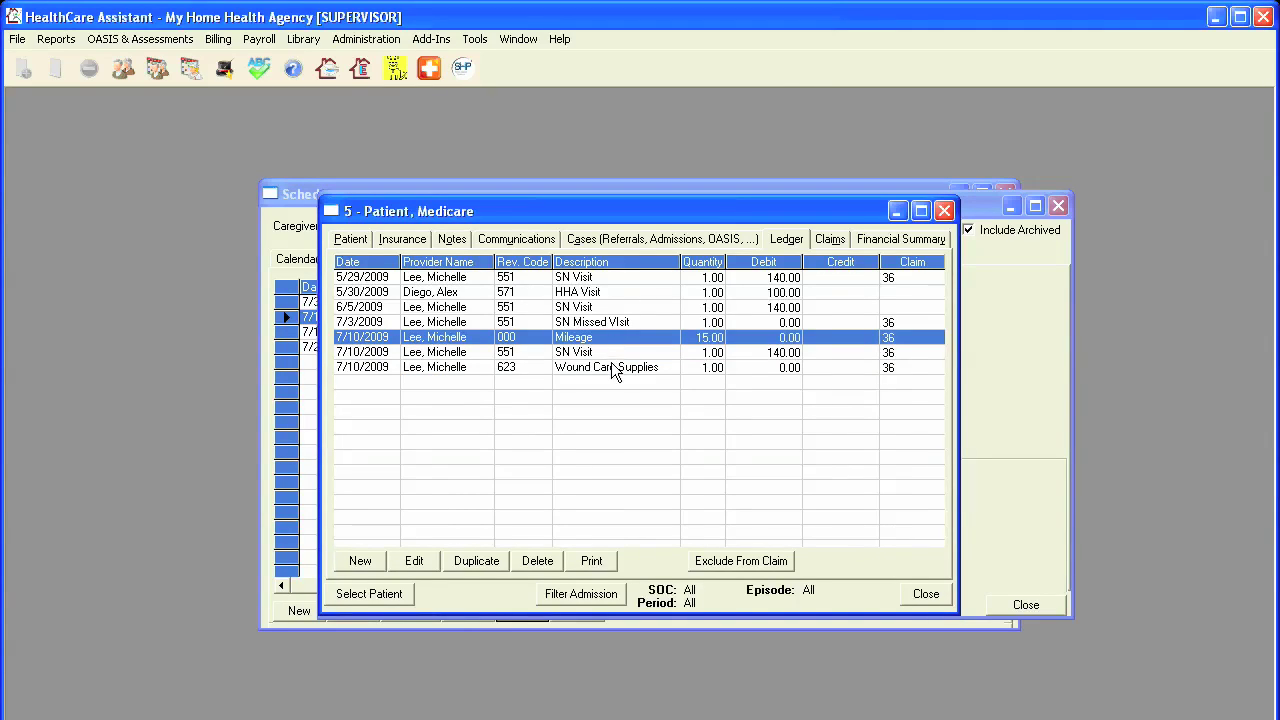